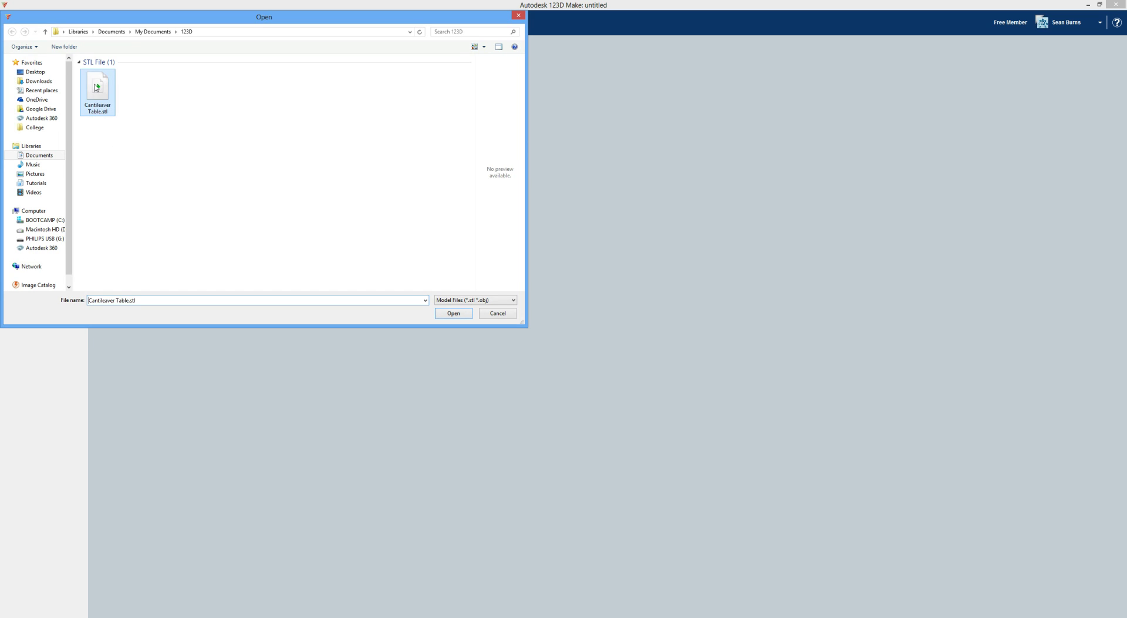
# - Open Cantileaver Table.stl, then orbit and zoom around the table model
pyautogui.doubleClick(96, 88)
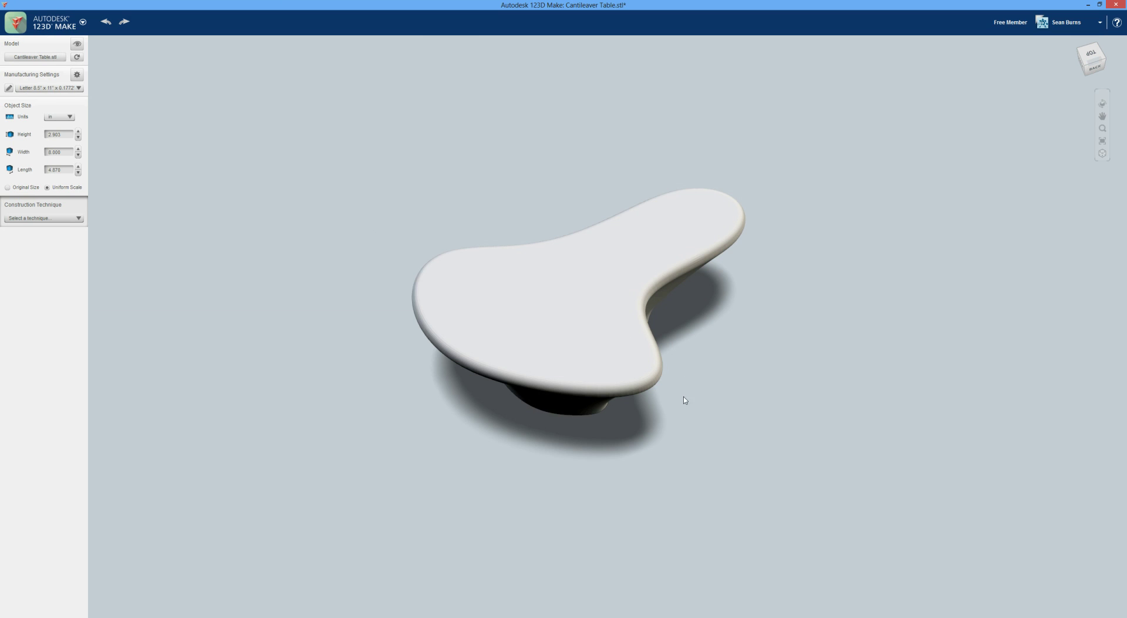
pyautogui.moveTo(681, 395); pyautogui.dragTo(386, 320)
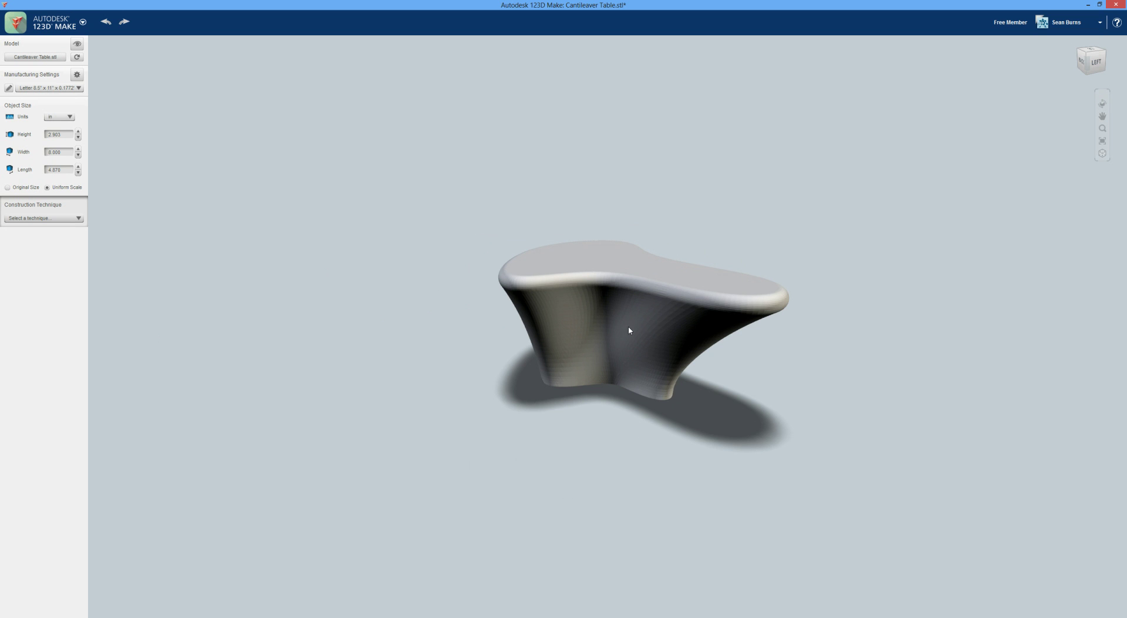
pyautogui.scroll(5, 628, 330)
pyautogui.scroll(-4, 628, 329)
pyautogui.scroll(4, 628, 329)
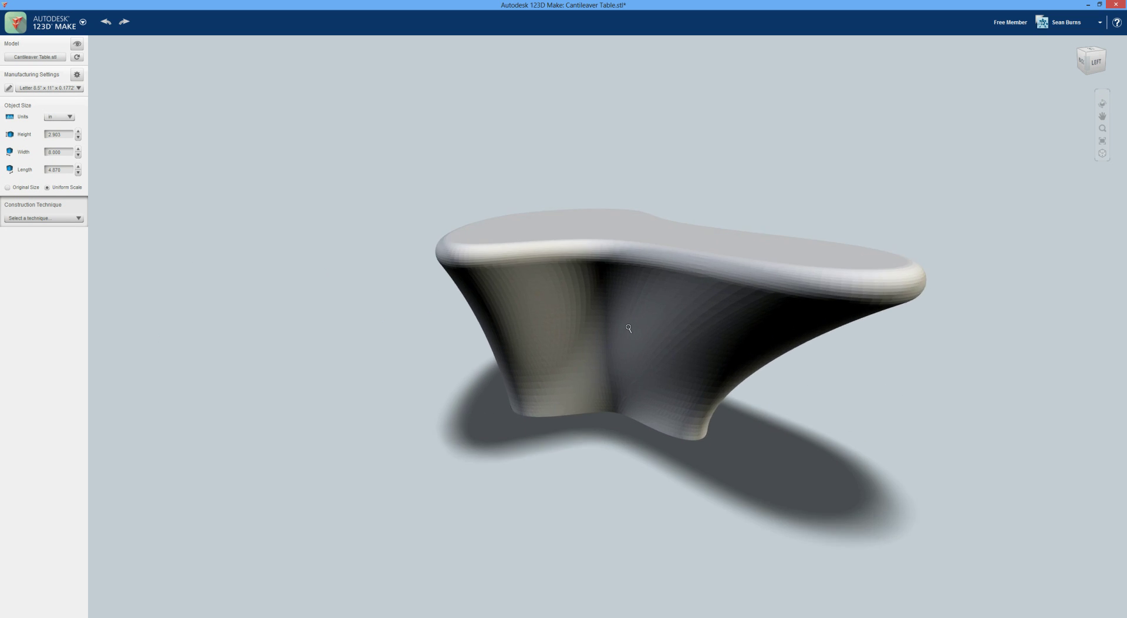
pyautogui.scroll(3, 628, 328)
pyautogui.scroll(-3, 628, 328)
pyautogui.scroll(-2, 628, 328)
pyautogui.scroll(2, 629, 328)
pyautogui.scroll(2, 628, 328)
# - Reset the view, fit the whole table on screen, and orbit to a low front-left angle
pyautogui.moveTo(597, 322); pyautogui.dragTo(555, 406, button='middle')
pyautogui.click(1057, 22)
pyautogui.click(1097, 62)
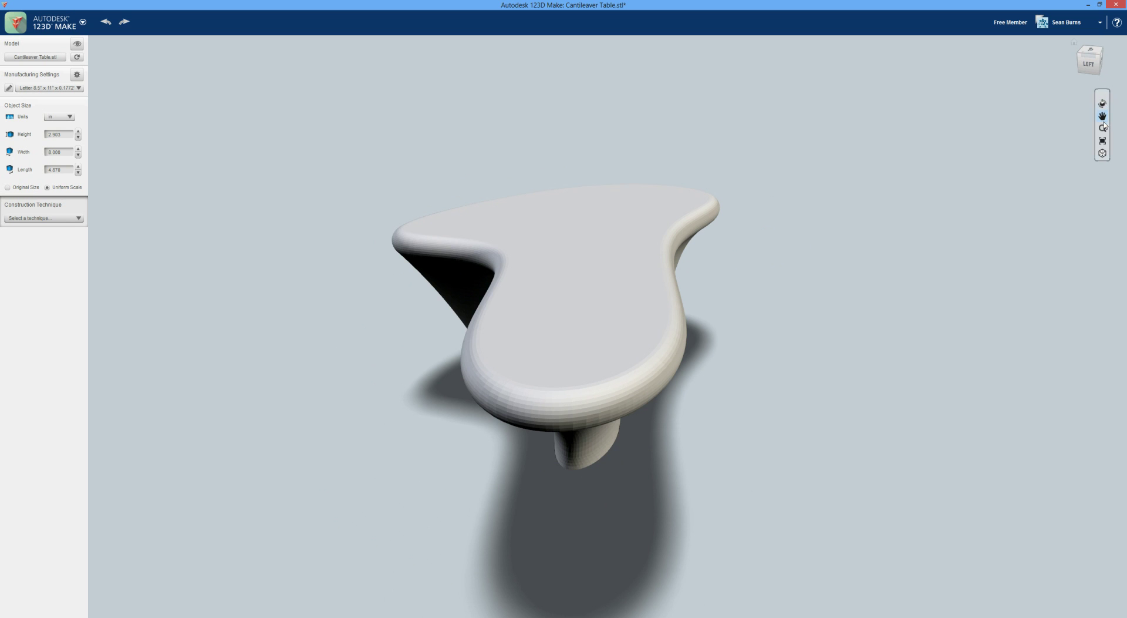
pyautogui.click(1103, 141)
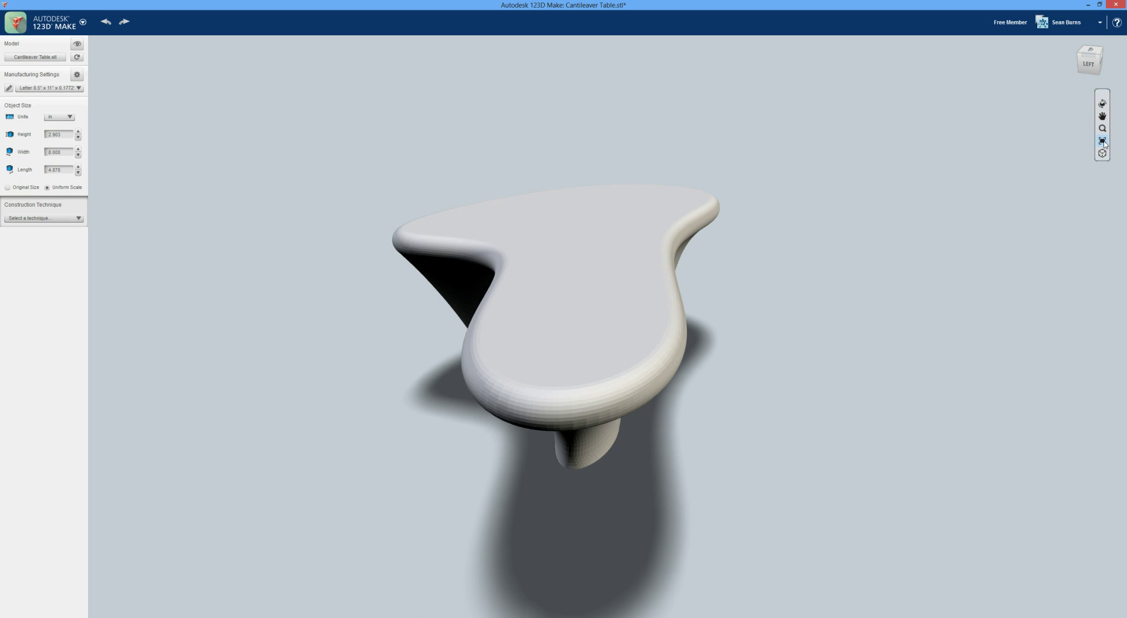
pyautogui.moveTo(563, 262); pyautogui.dragTo(307, 315)
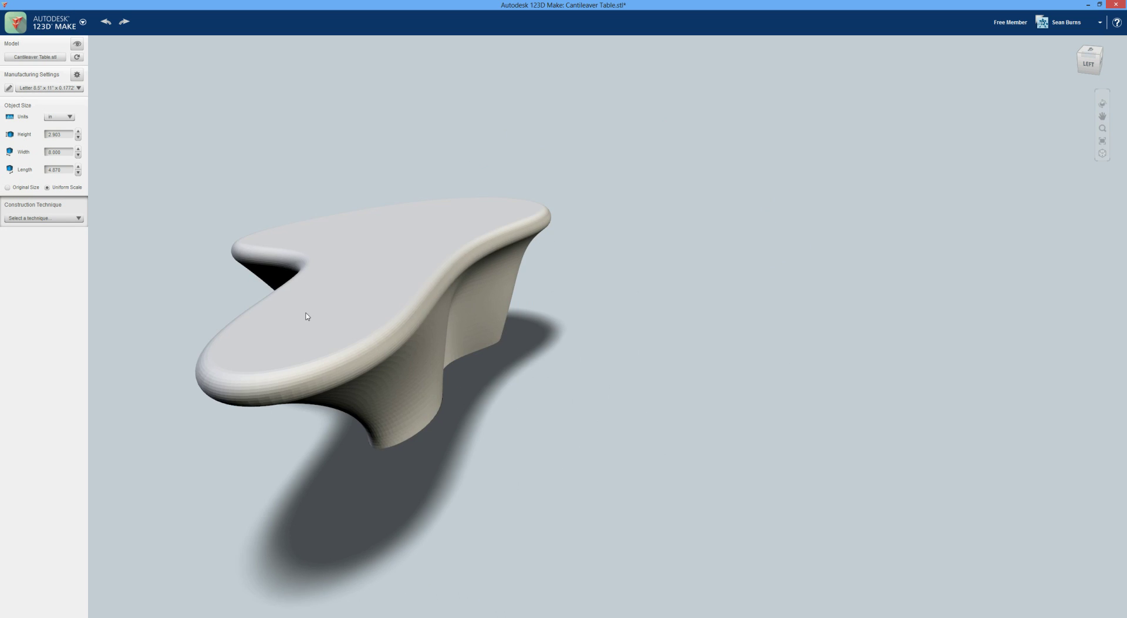
pyautogui.scroll(5, 307, 314)
pyautogui.scroll(2, 247, 439)
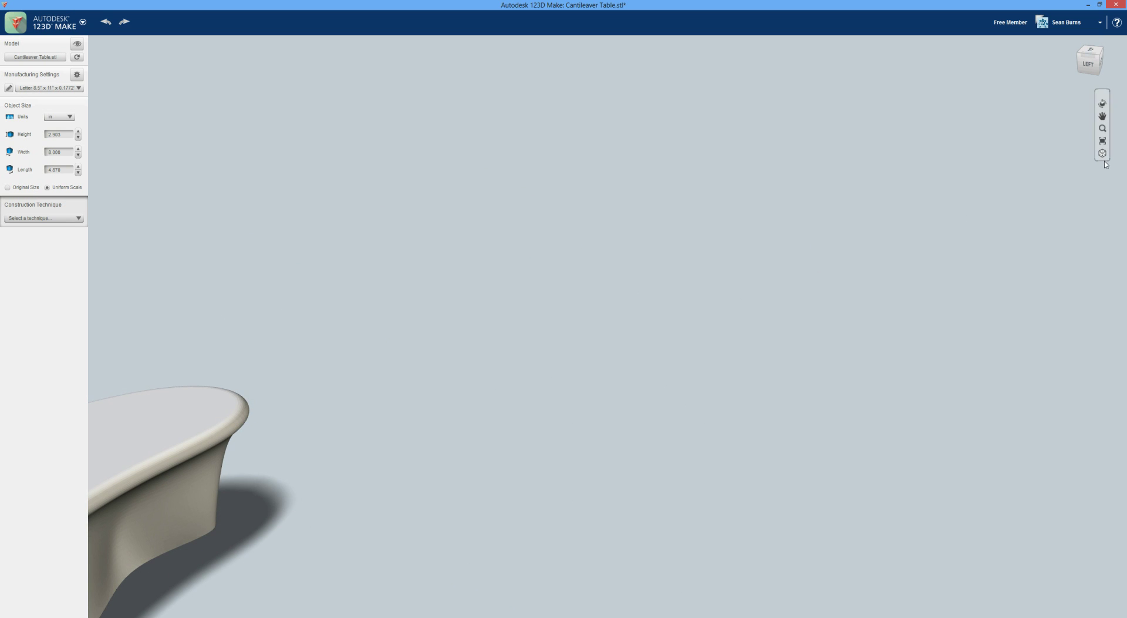
pyautogui.click(1102, 141)
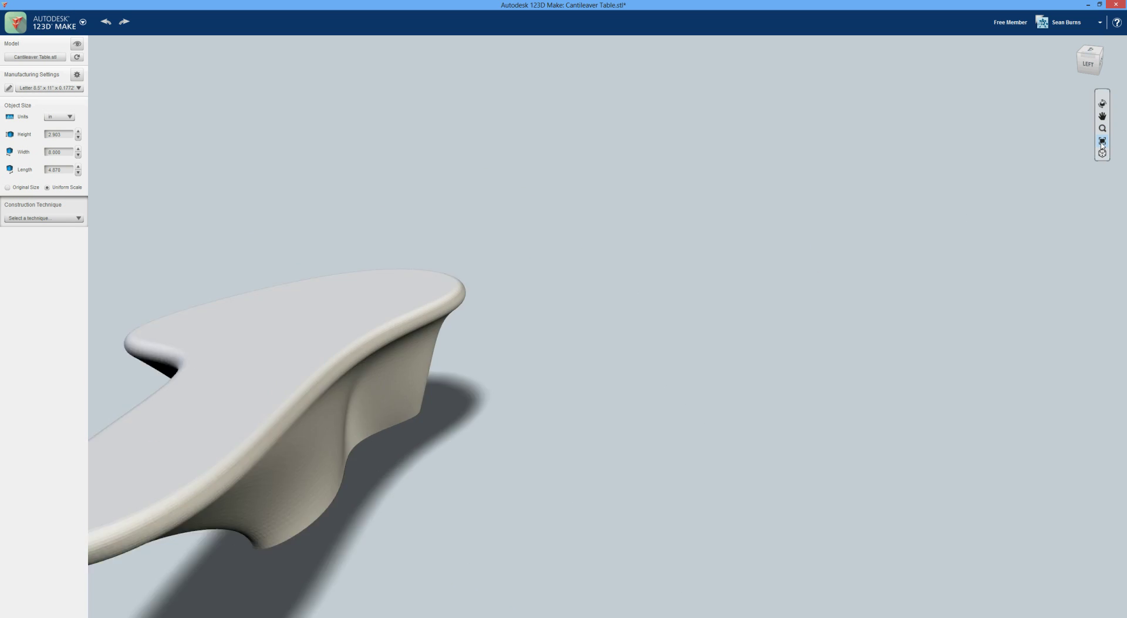
pyautogui.moveTo(778, 247); pyautogui.dragTo(569, 276)
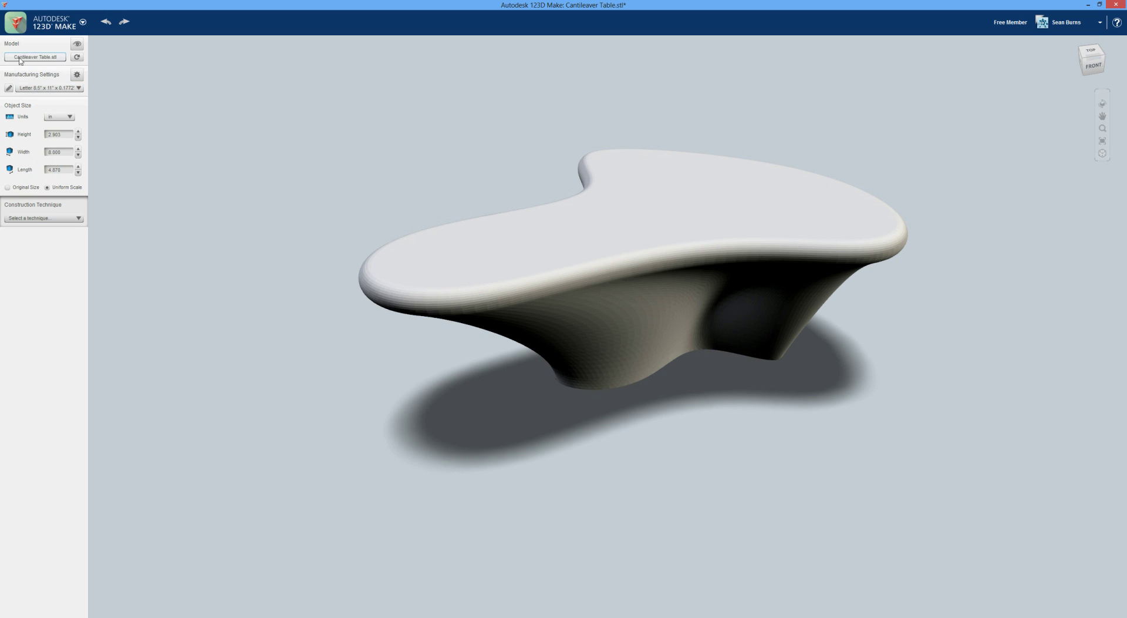
# - Choose the A2 material sheet and switch object units to mm
pyautogui.click(52, 91)
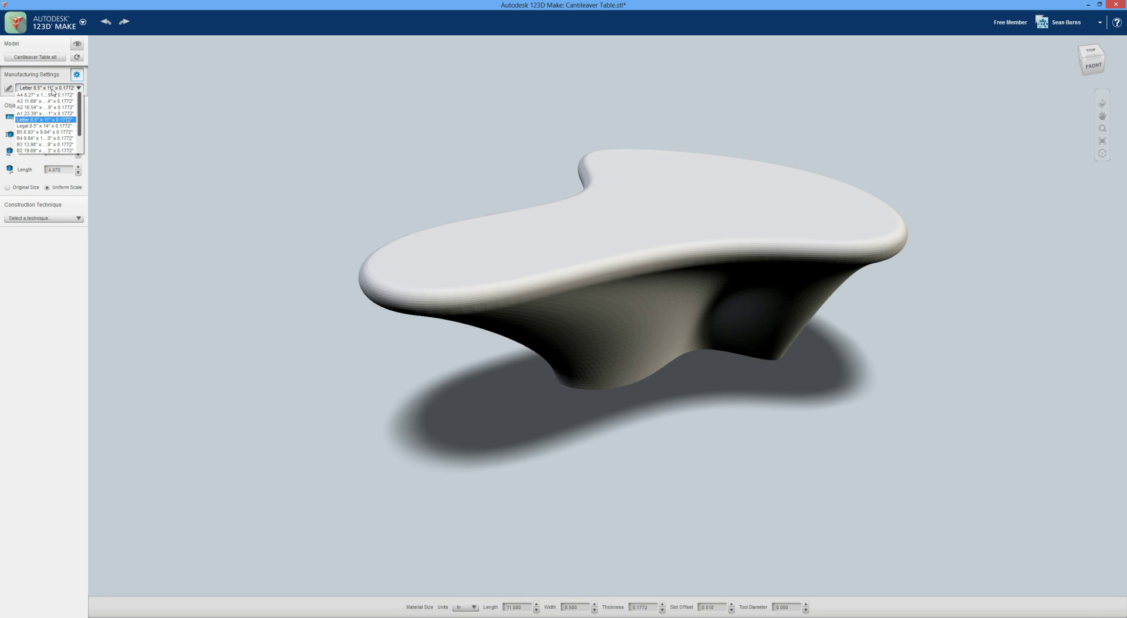
pyautogui.click(28, 108)
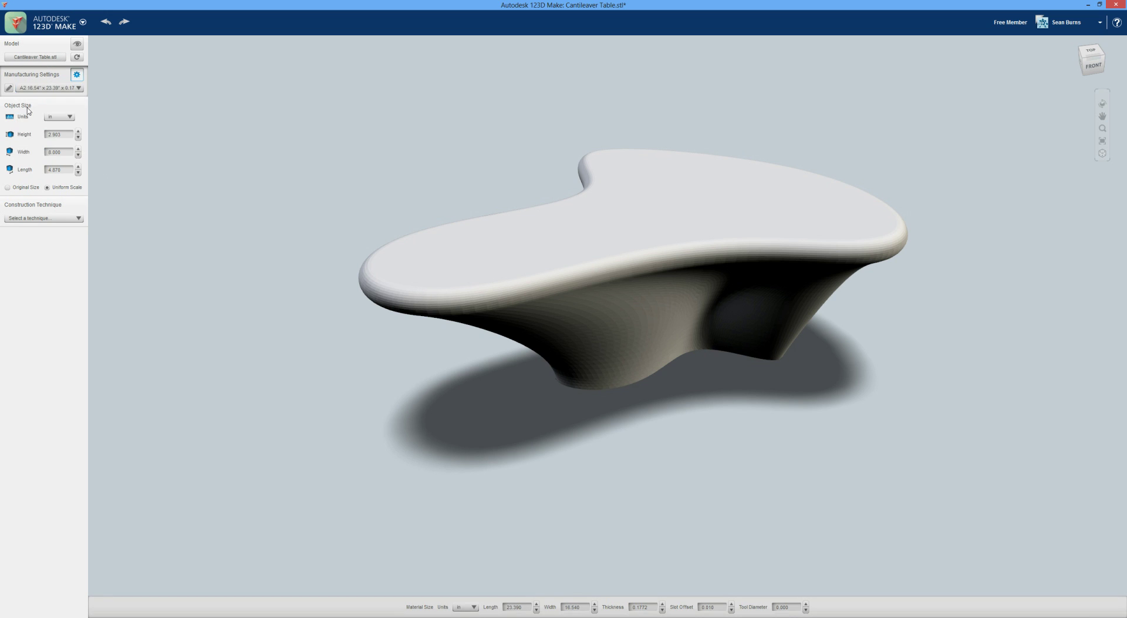
pyautogui.click(60, 118)
pyautogui.click(65, 143)
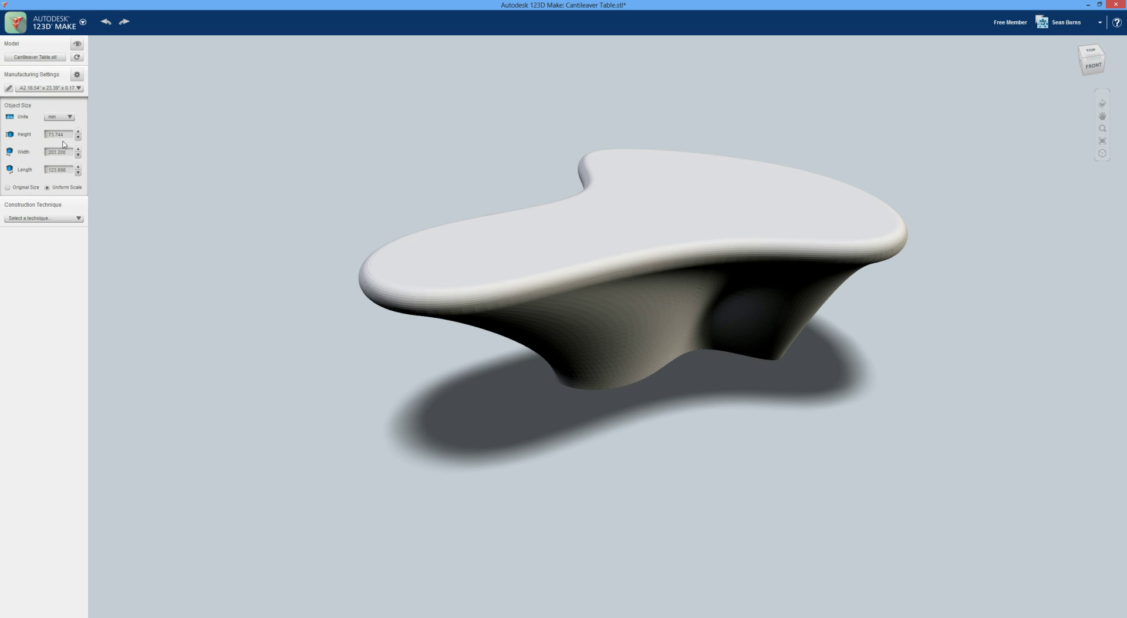
# - Scale the table uniformly to a height of 120 mm
pyautogui.moveTo(55, 135); pyautogui.dragTo(65, 135)
pyautogui.click(56, 135)
pyautogui.moveTo(65, 135); pyautogui.dragTo(3, 135)
pyautogui.write('120')
pyautogui.press('Return')
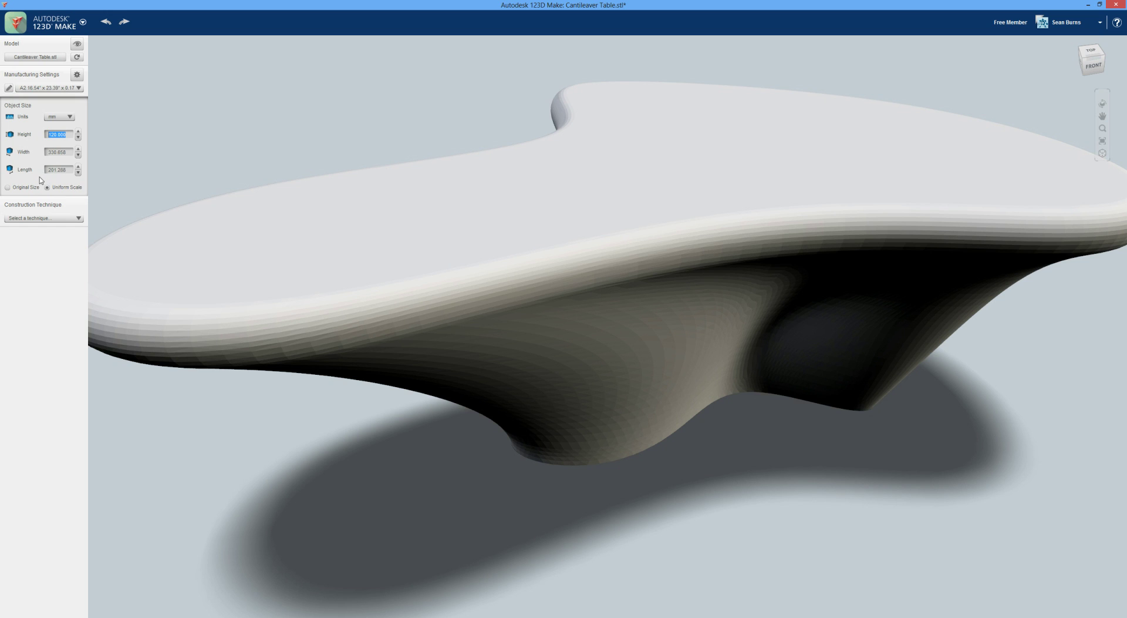
# - Try a 350 mm width, then set the height back to 120 mm
pyautogui.scroll(-5, 613, 310)
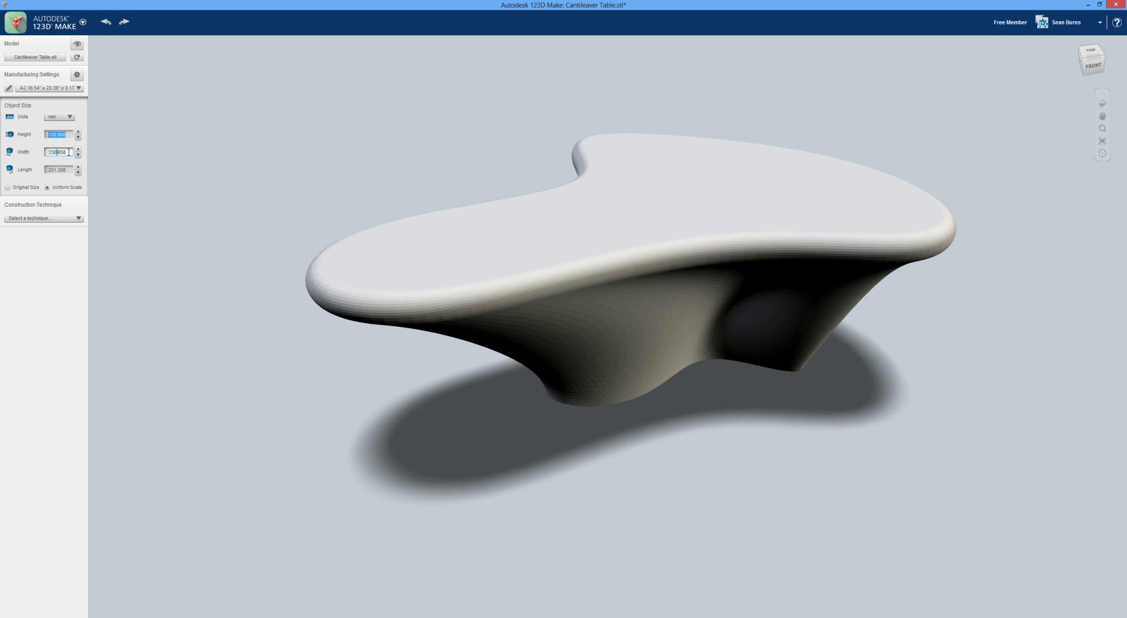
pyautogui.moveTo(70, 152); pyautogui.dragTo(13, 154)
pyautogui.write('350')
pyautogui.press('Return')
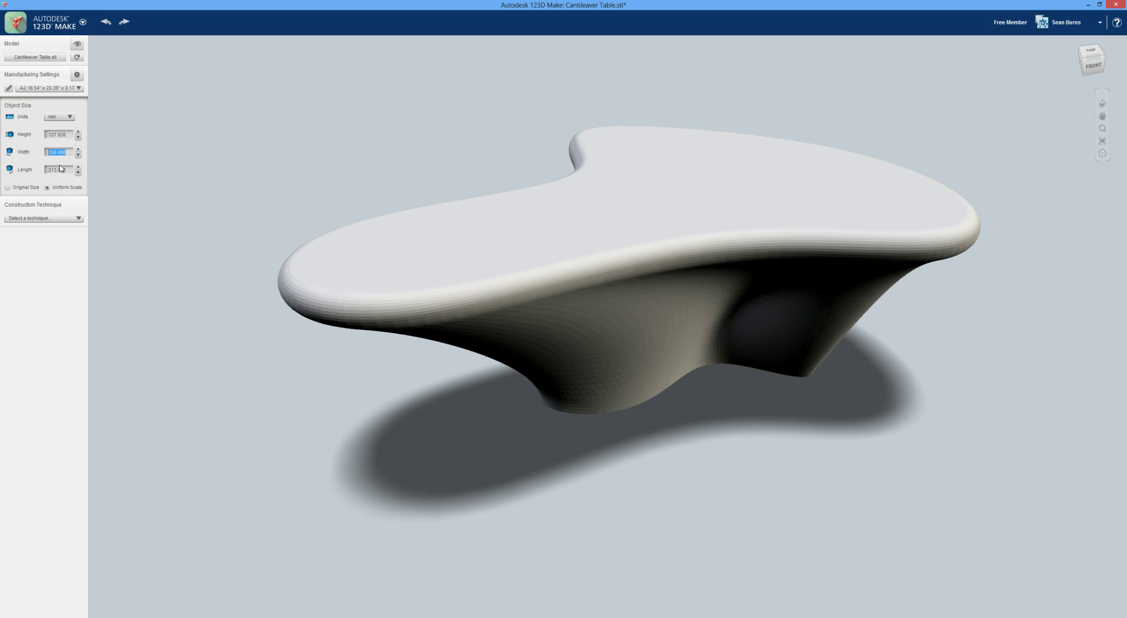
pyautogui.doubleClick(64, 134)
pyautogui.write('120')
pyautogui.press('Return')
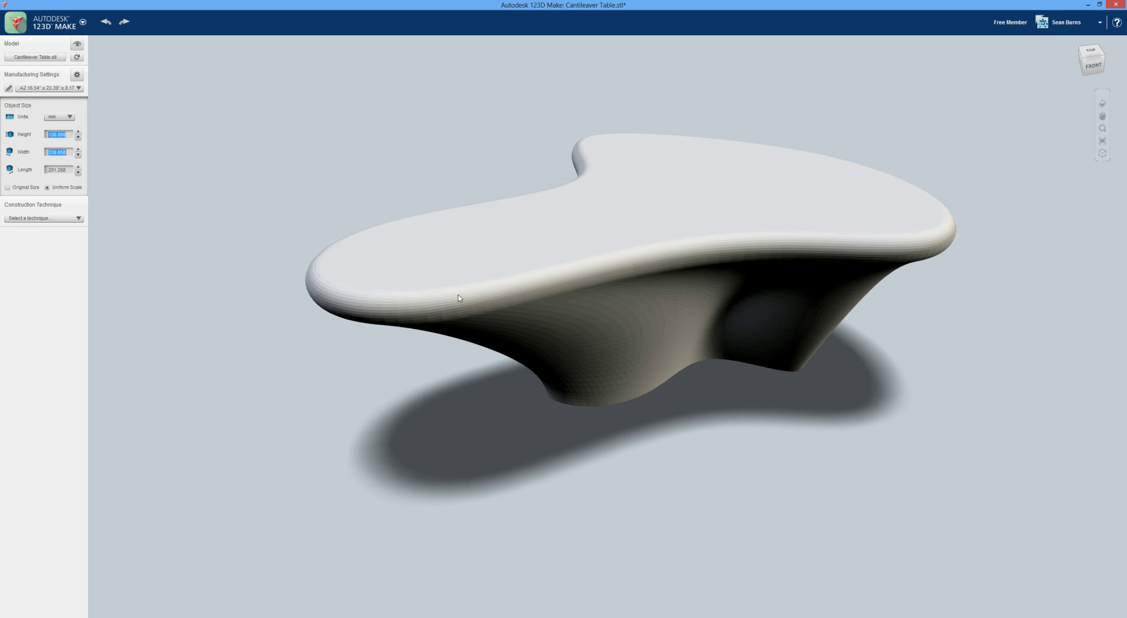
# - Build the table as Folded Panels and orbit to a low frontal view of the panels
pyautogui.click(40, 218)
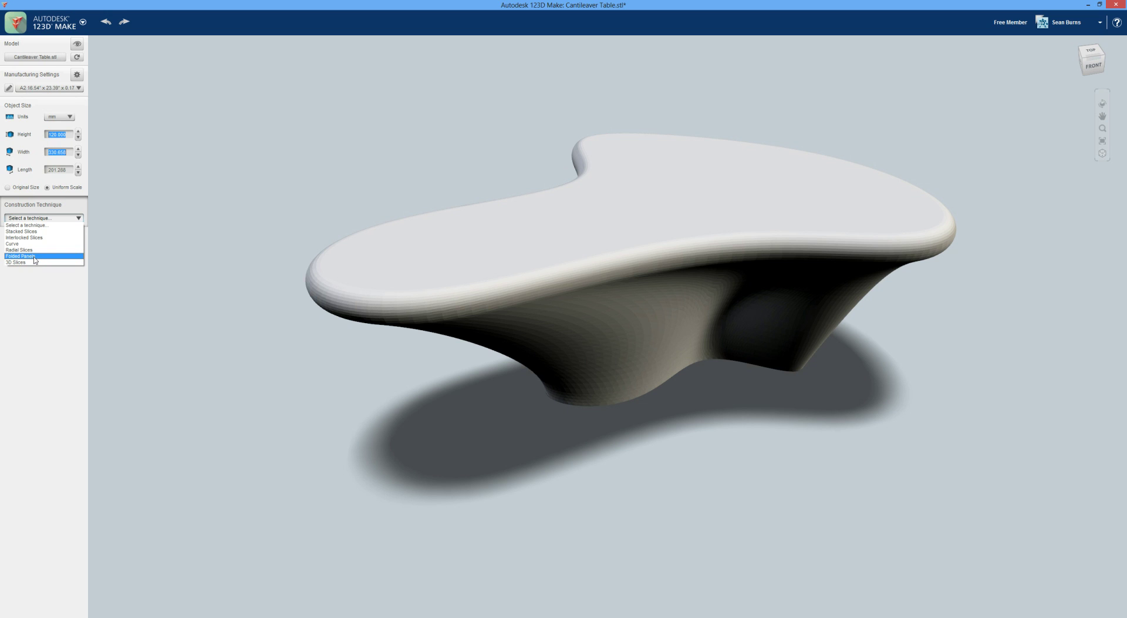
pyautogui.click(34, 256)
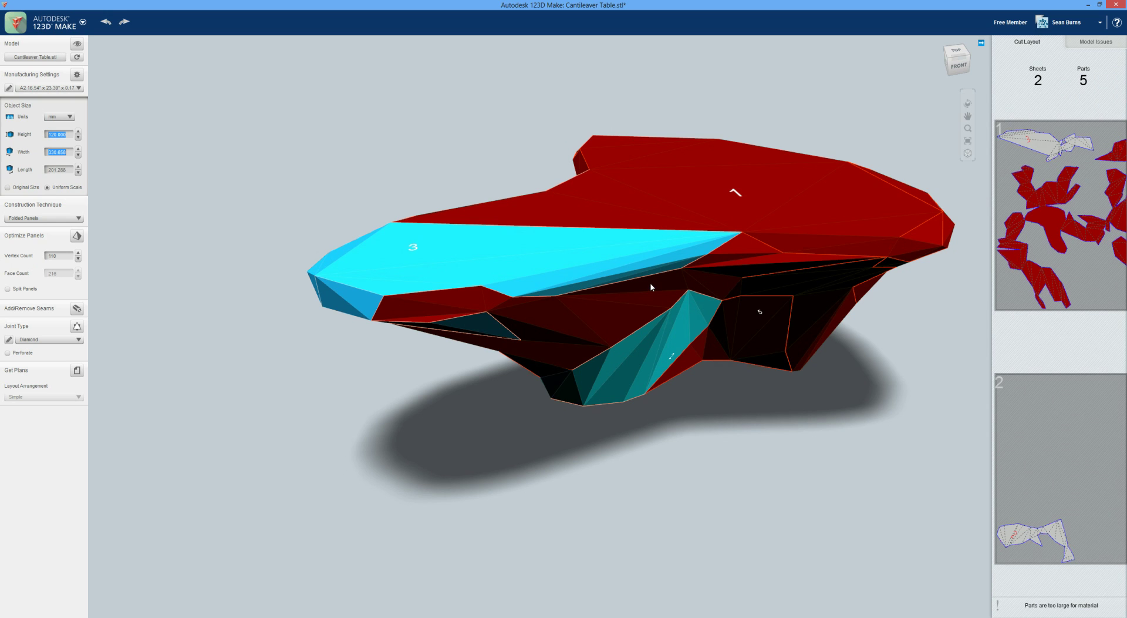
pyautogui.moveTo(650, 283)
pyautogui.mouseDown()
pyautogui.moveTo(593, 324)
pyautogui.moveTo(569, 322)
pyautogui.moveTo(588, 300)
pyautogui.moveTo(687, 264)
pyautogui.moveTo(665, 283)
pyautogui.mouseUp()
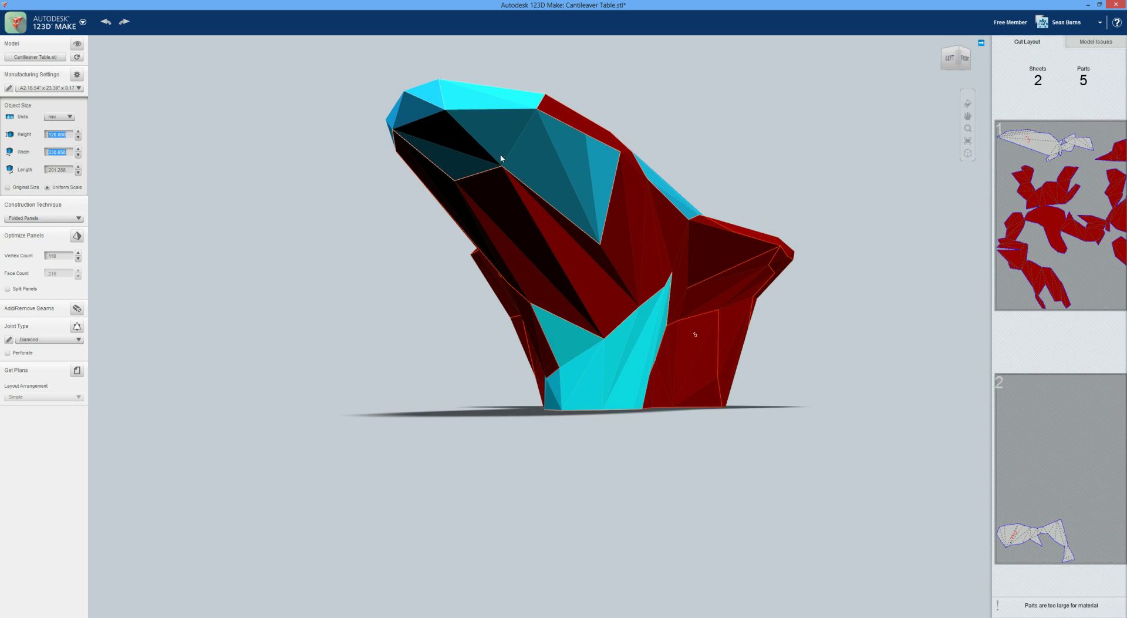
pyautogui.moveTo(563, 297); pyautogui.dragTo(520, 280)
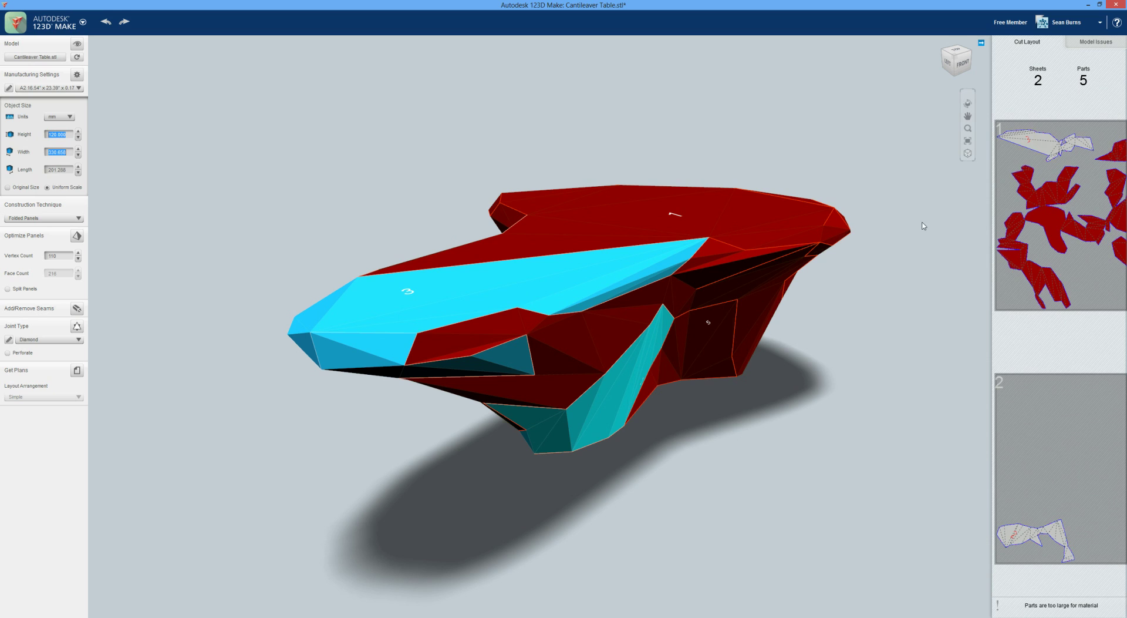
pyautogui.click(1069, 211)
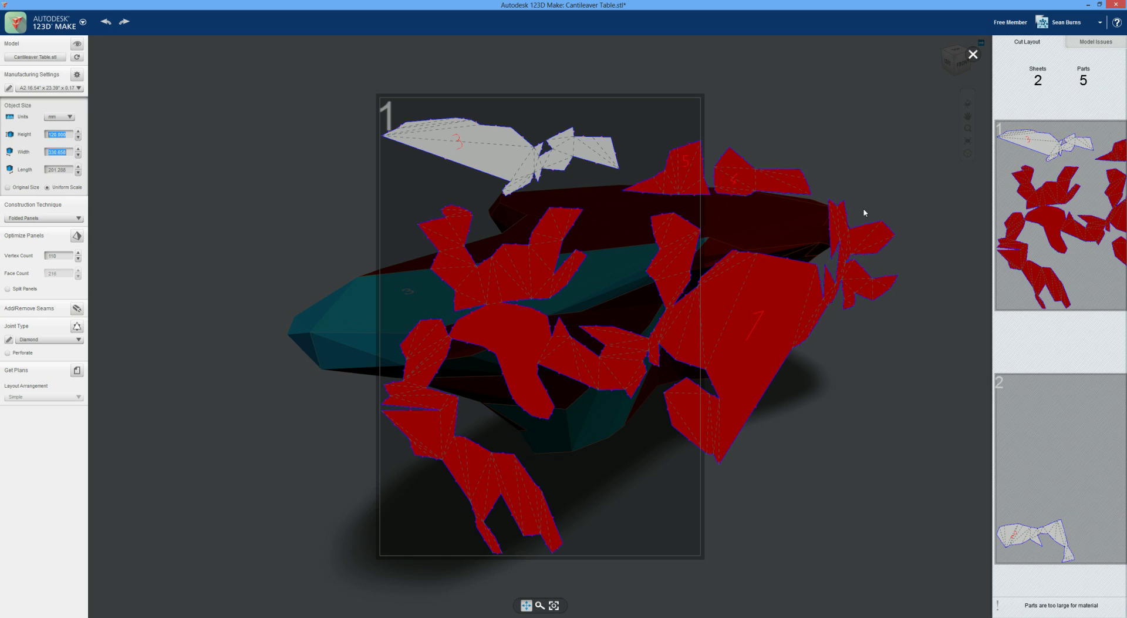
pyautogui.click(973, 55)
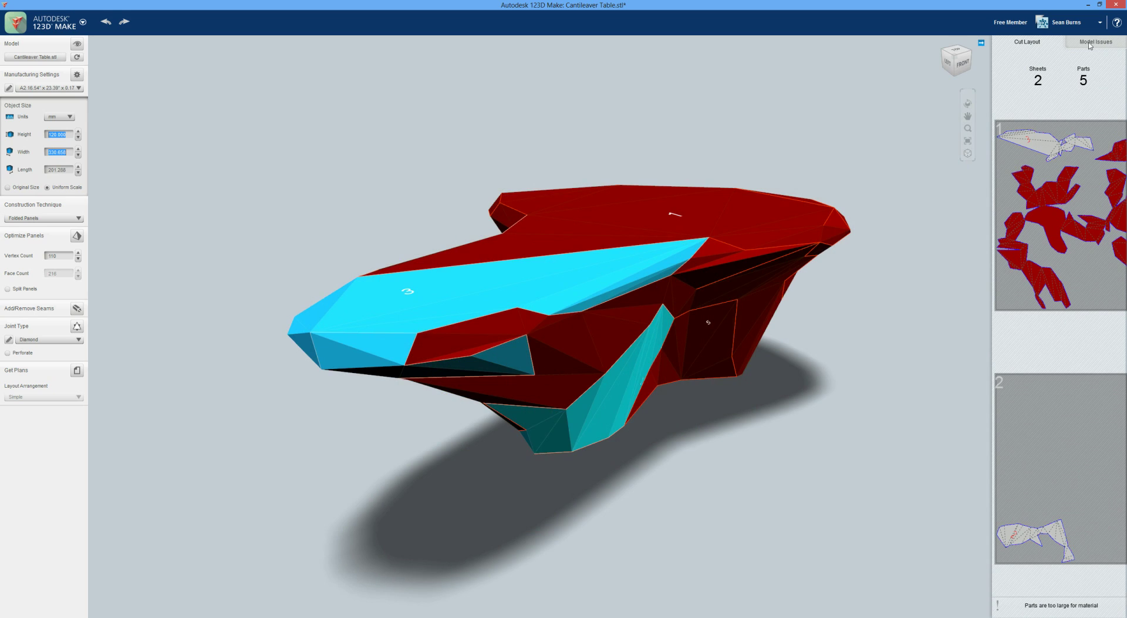
pyautogui.click(1096, 43)
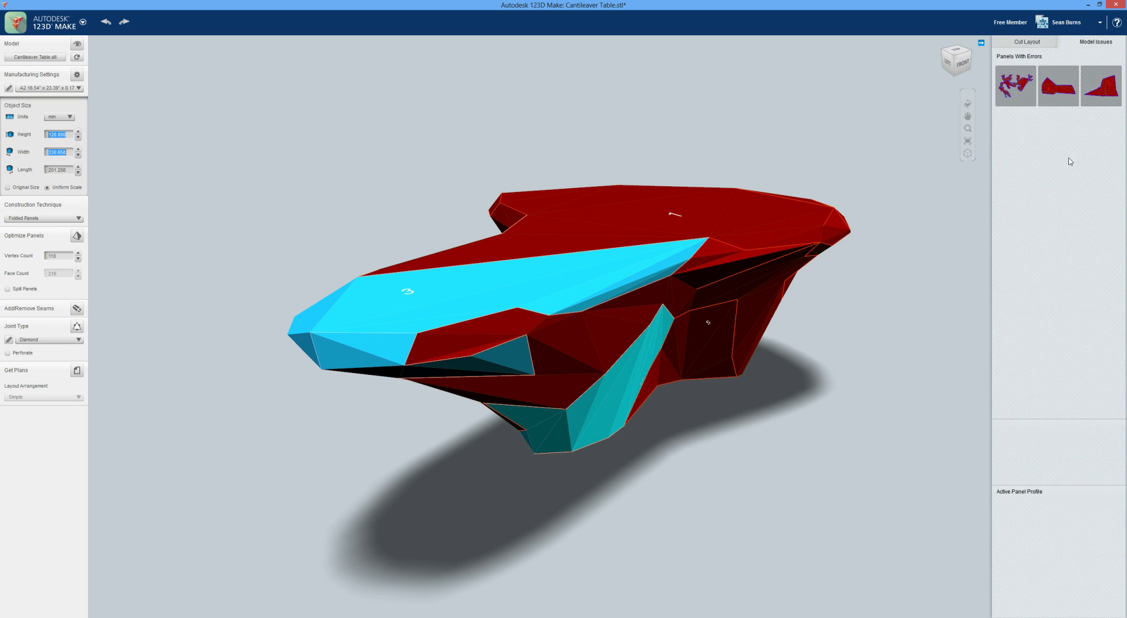
pyautogui.click(1035, 88)
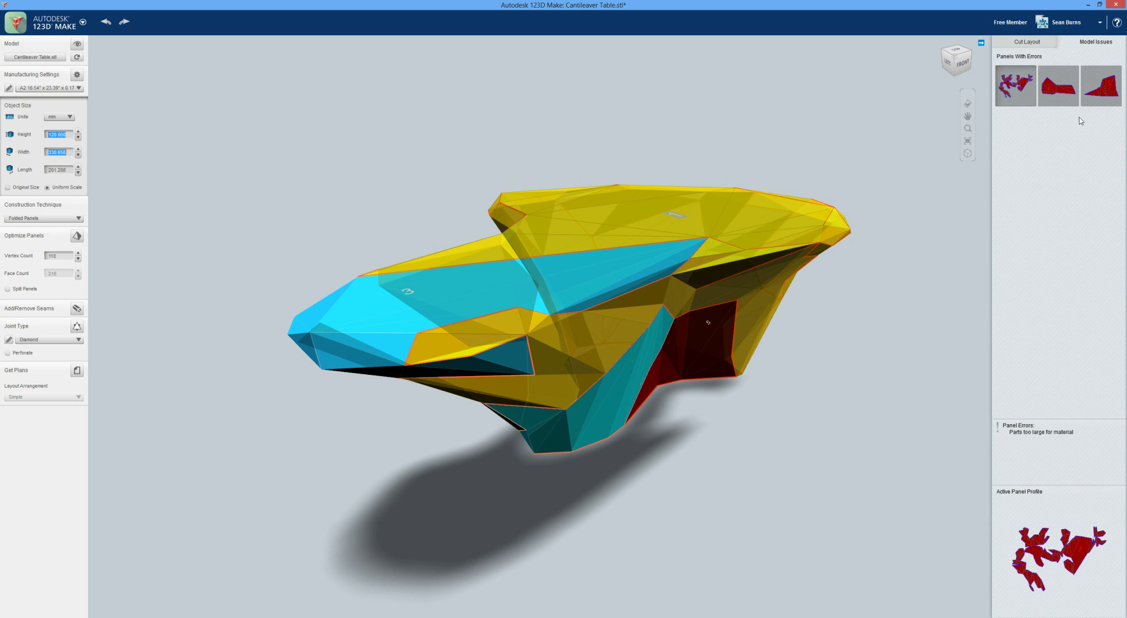
pyautogui.click(1068, 104)
pyautogui.click(1103, 112)
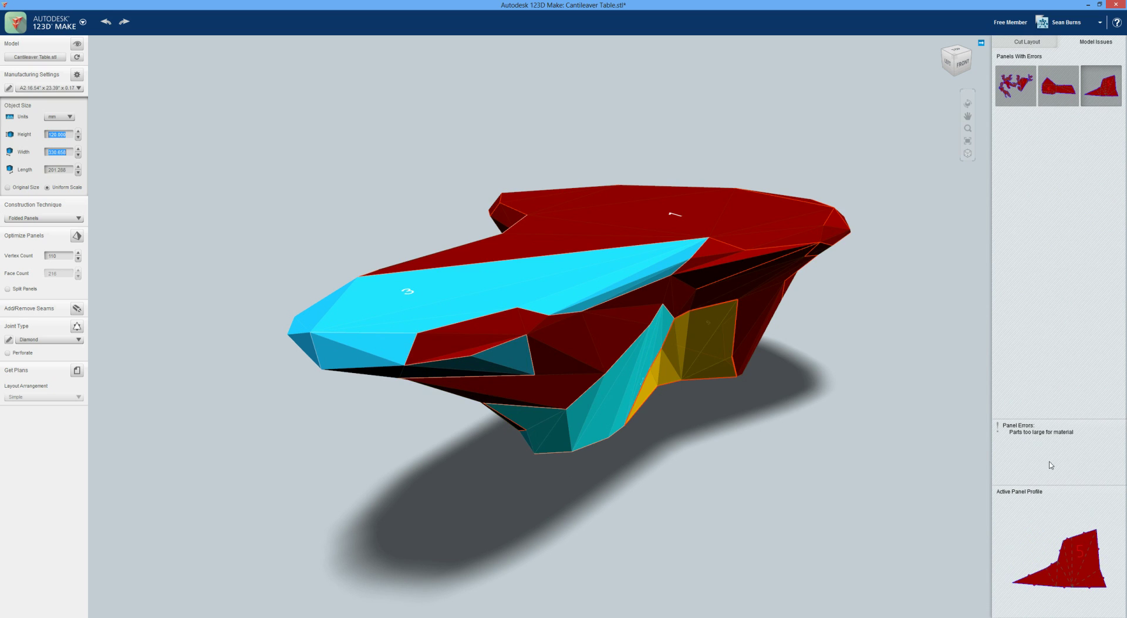
pyautogui.click(1016, 76)
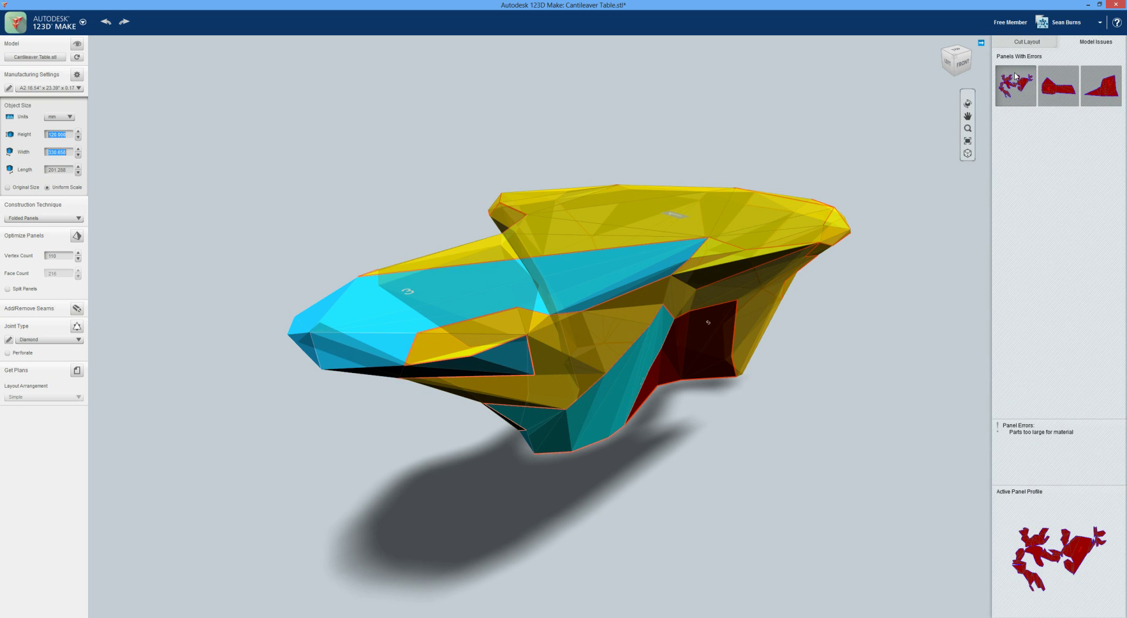
pyautogui.click(837, 328)
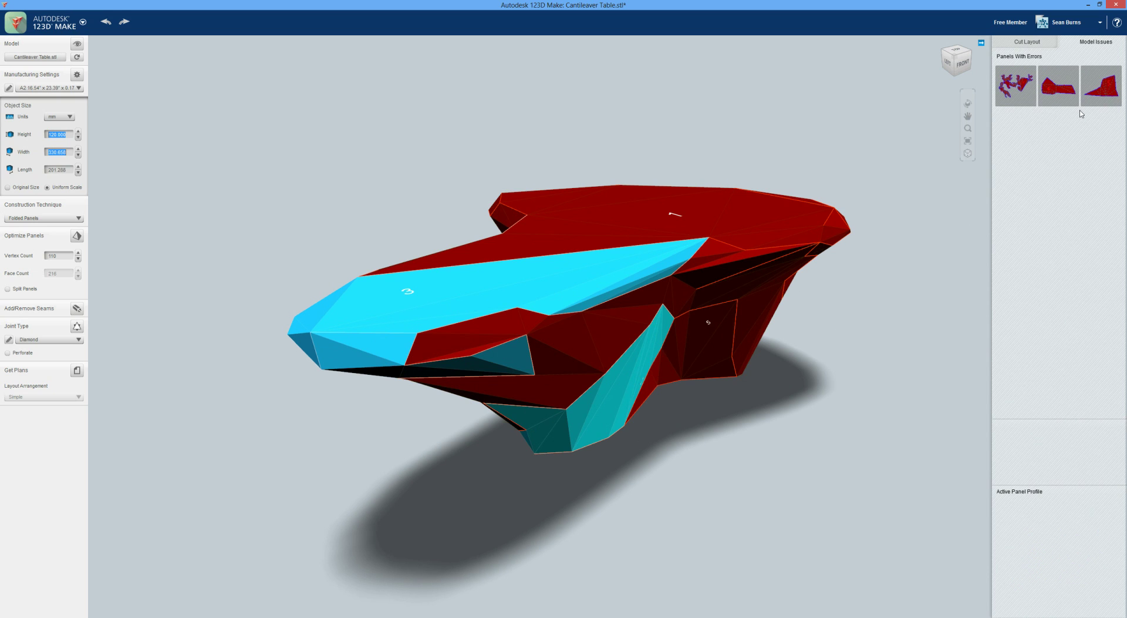
pyautogui.click(1028, 42)
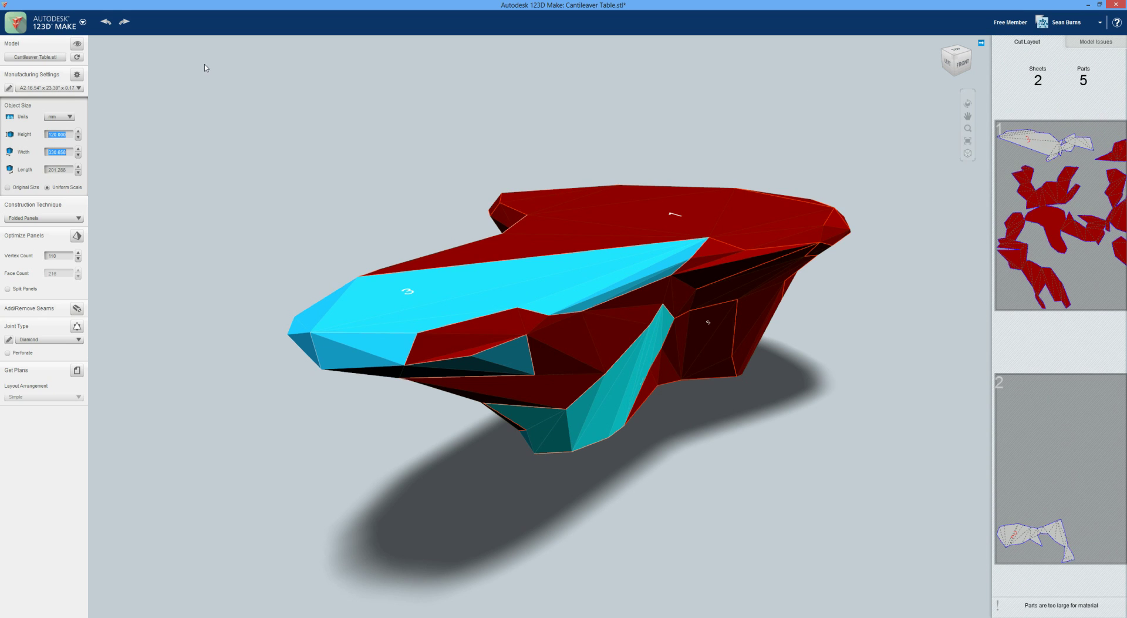
# - Switch the material to an A1 23.39" x 33.11" sheet and review its size settings
pyautogui.click(42, 89)
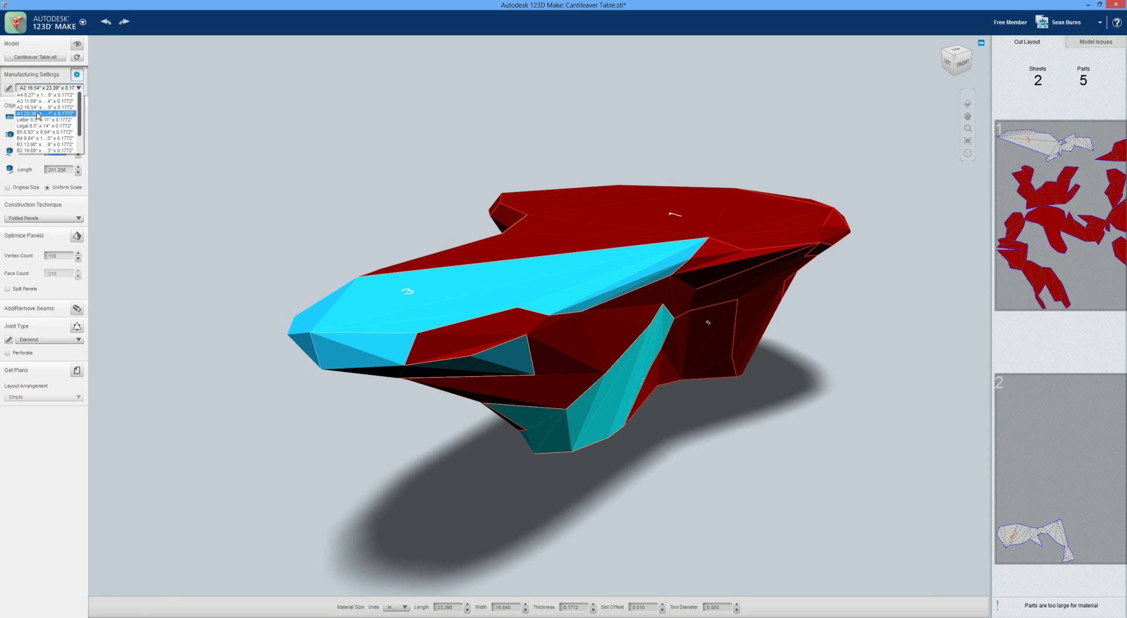
pyautogui.click(41, 113)
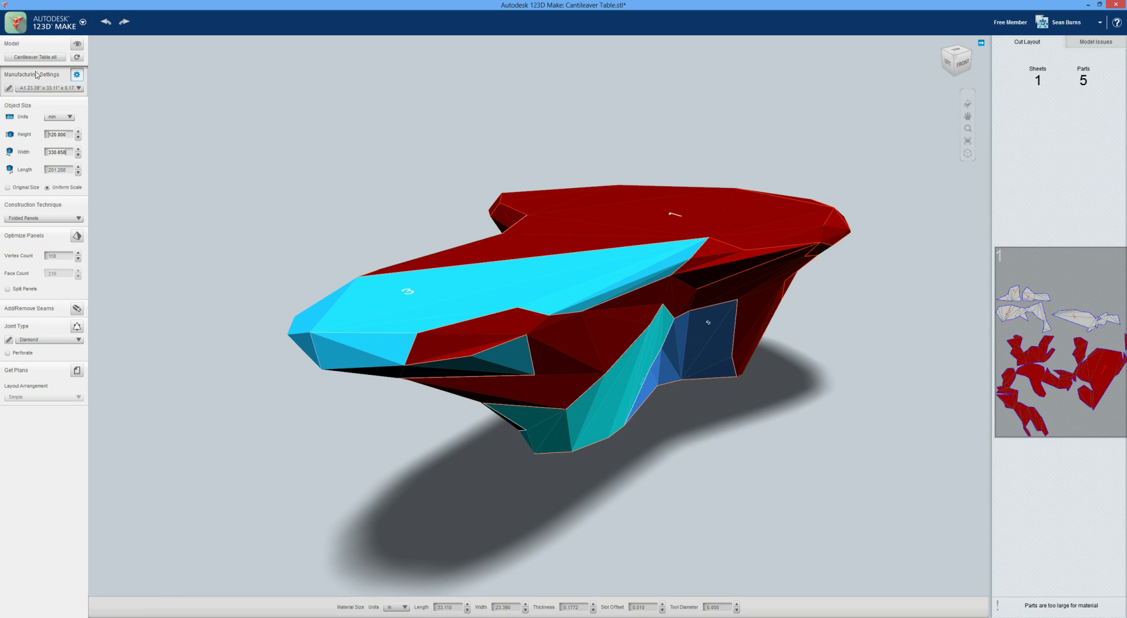
pyautogui.click(77, 76)
pyautogui.click(21, 137)
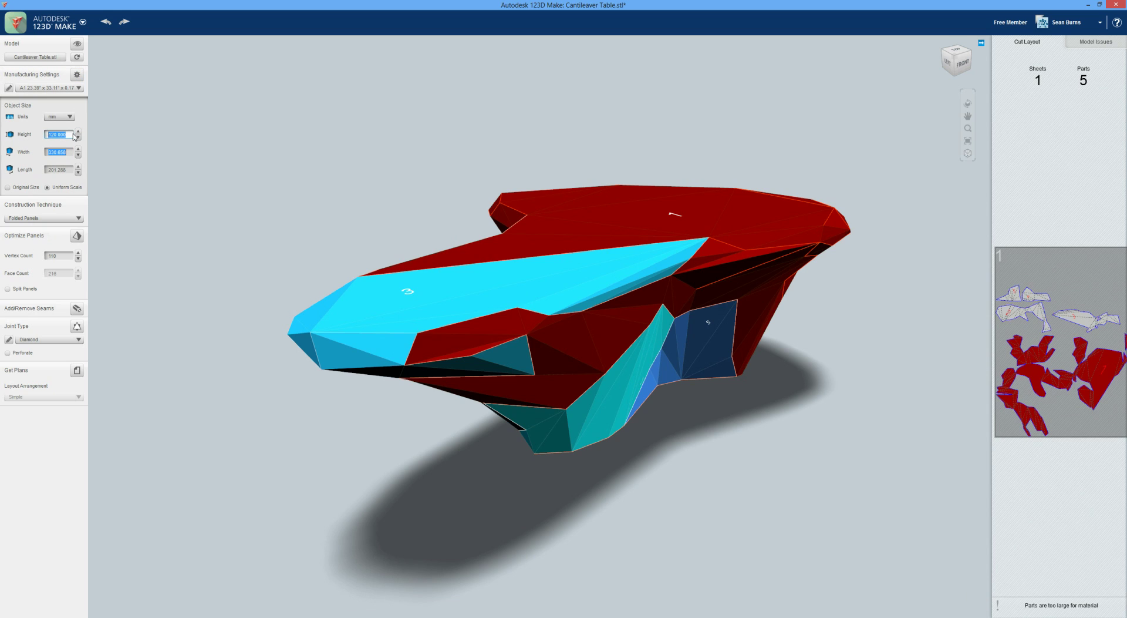
pyautogui.doubleClick(52, 134)
pyautogui.write('80')
pyautogui.press('Return')
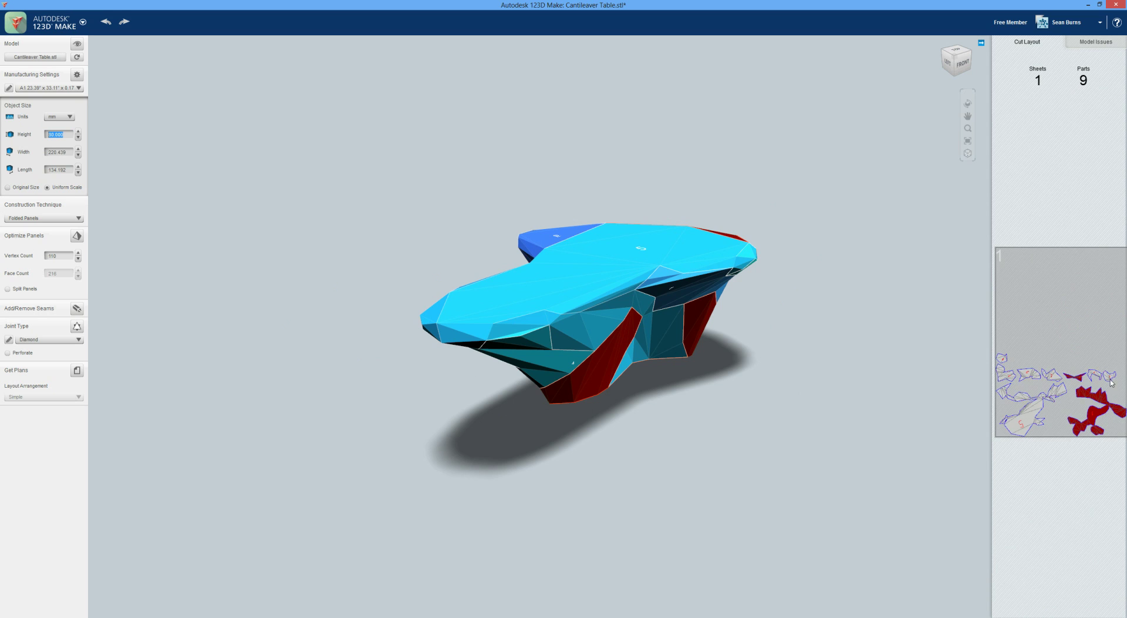
pyautogui.click(1101, 43)
pyautogui.click(1016, 86)
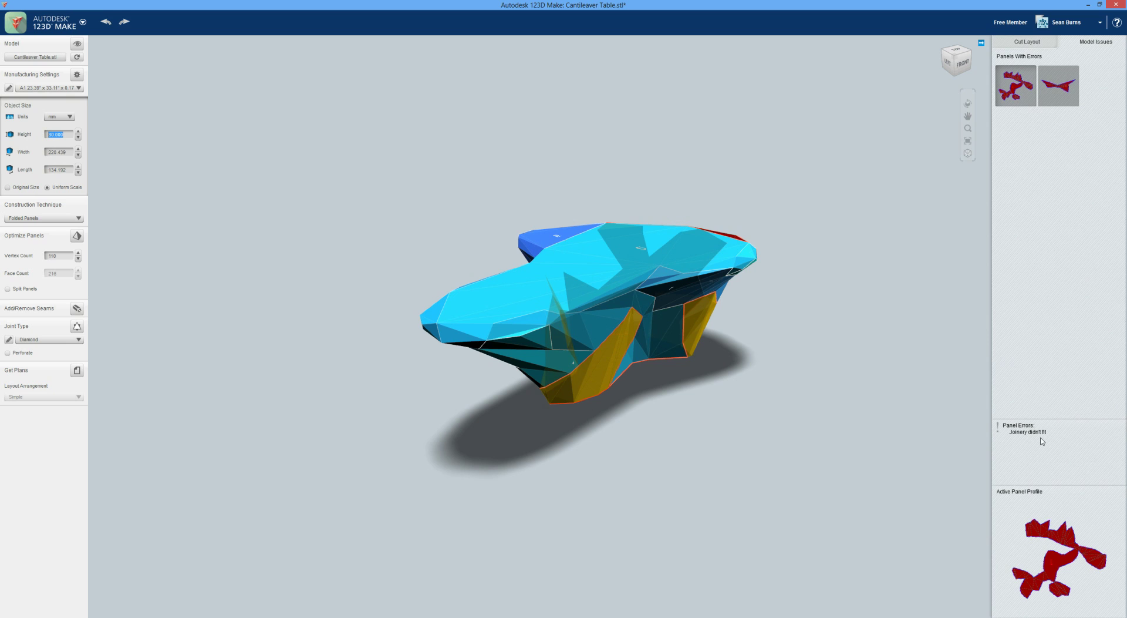
pyautogui.click(1065, 94)
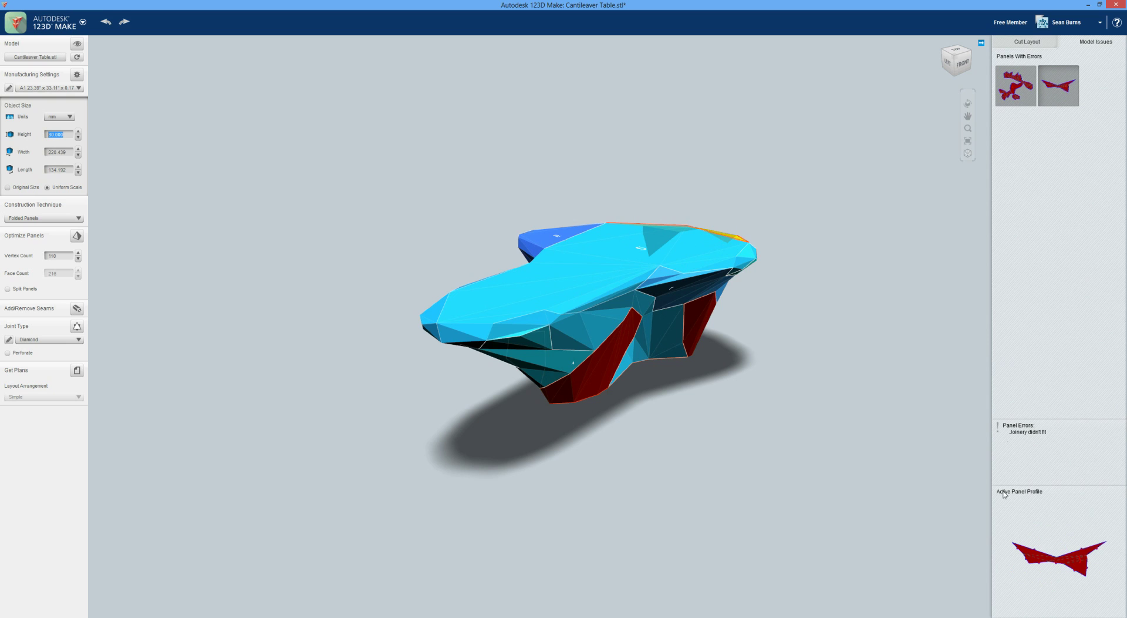
pyautogui.click(1032, 42)
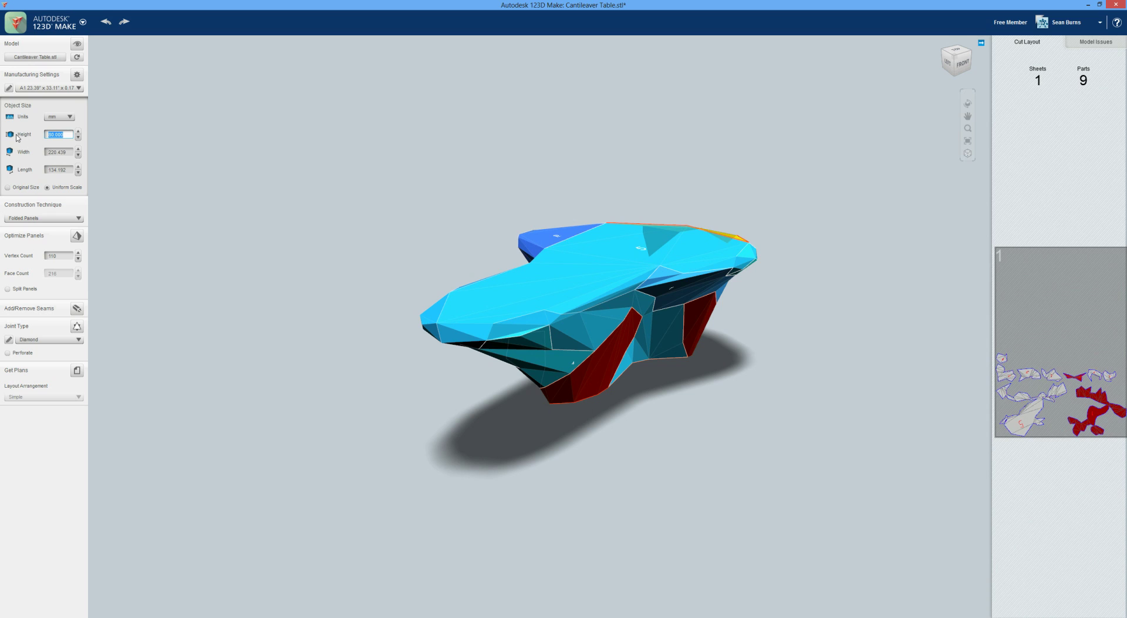
pyautogui.write('100')
pyautogui.press('Return')
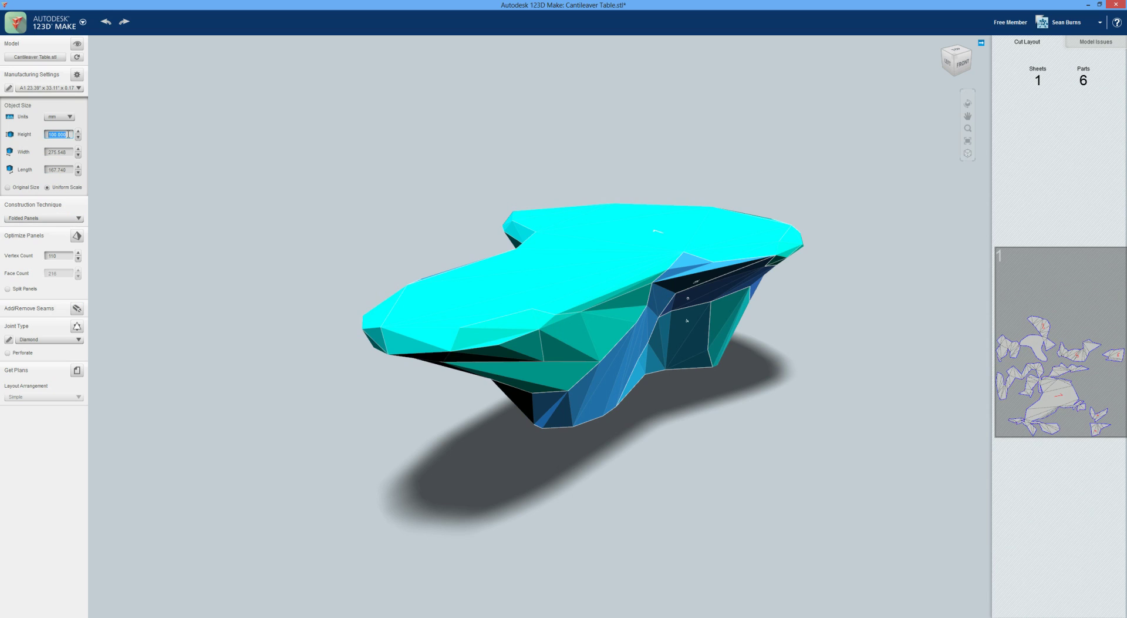
pyautogui.write('120')
pyautogui.press('Return')
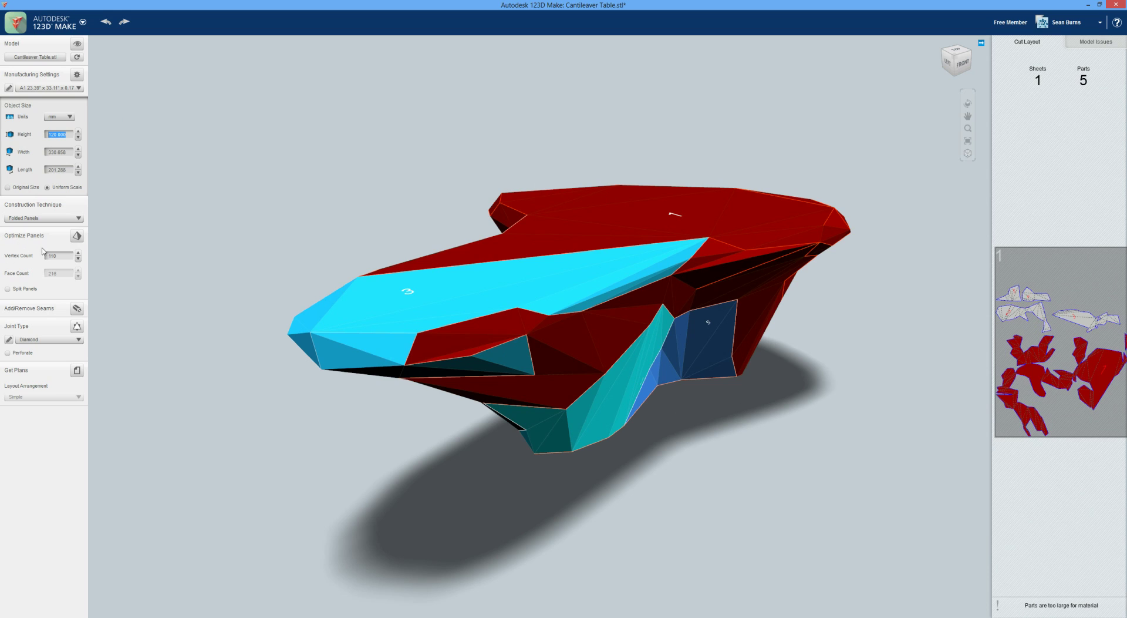
# - Raise the vertex count from 110 to 170 and enlarge the sheet 1 cut layout
pyautogui.click(78, 254)
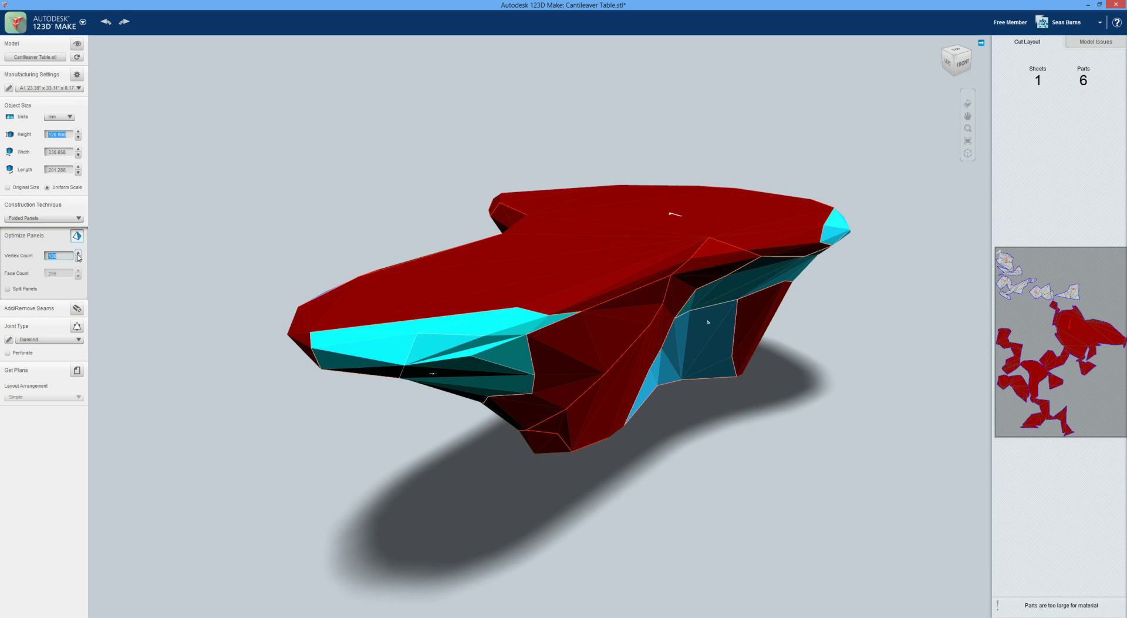
pyautogui.click(78, 253)
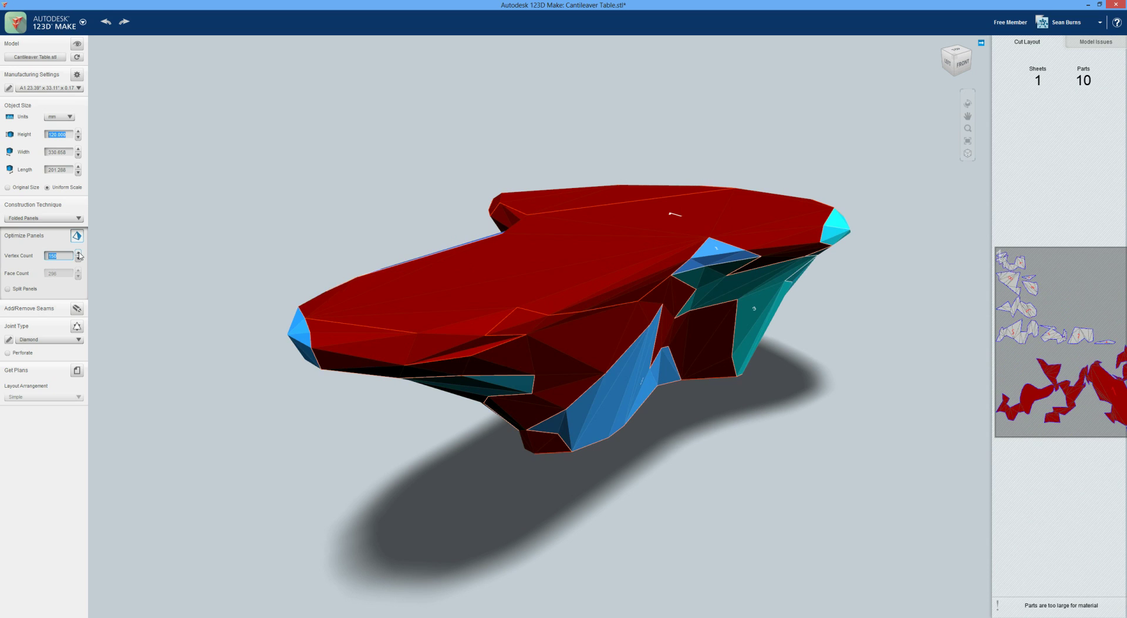
pyautogui.click(79, 253)
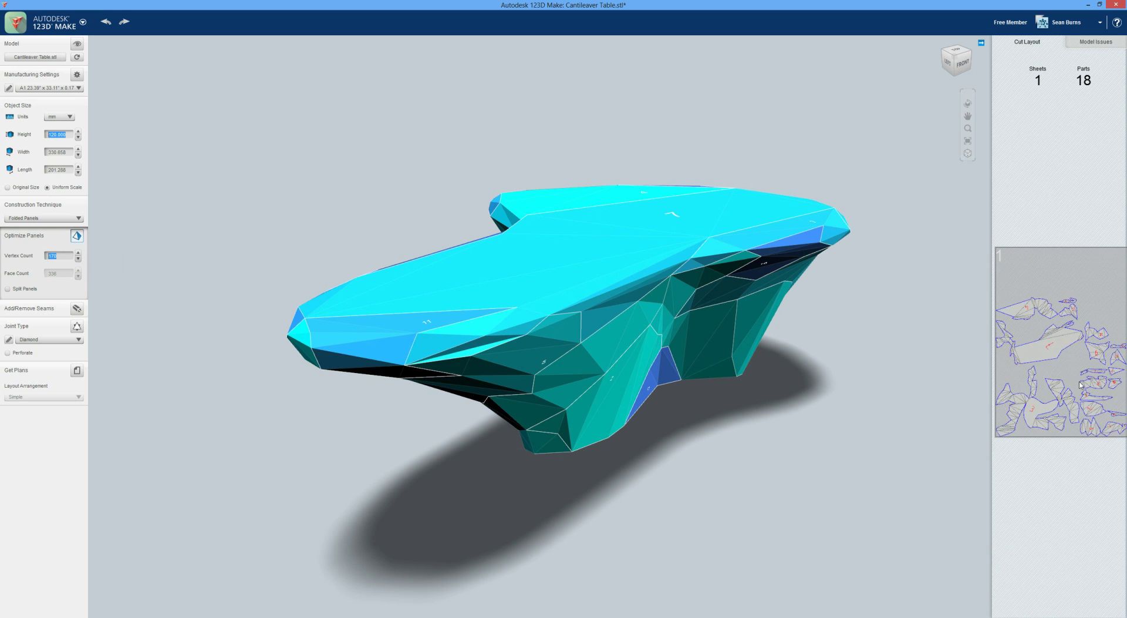
pyautogui.click(1074, 361)
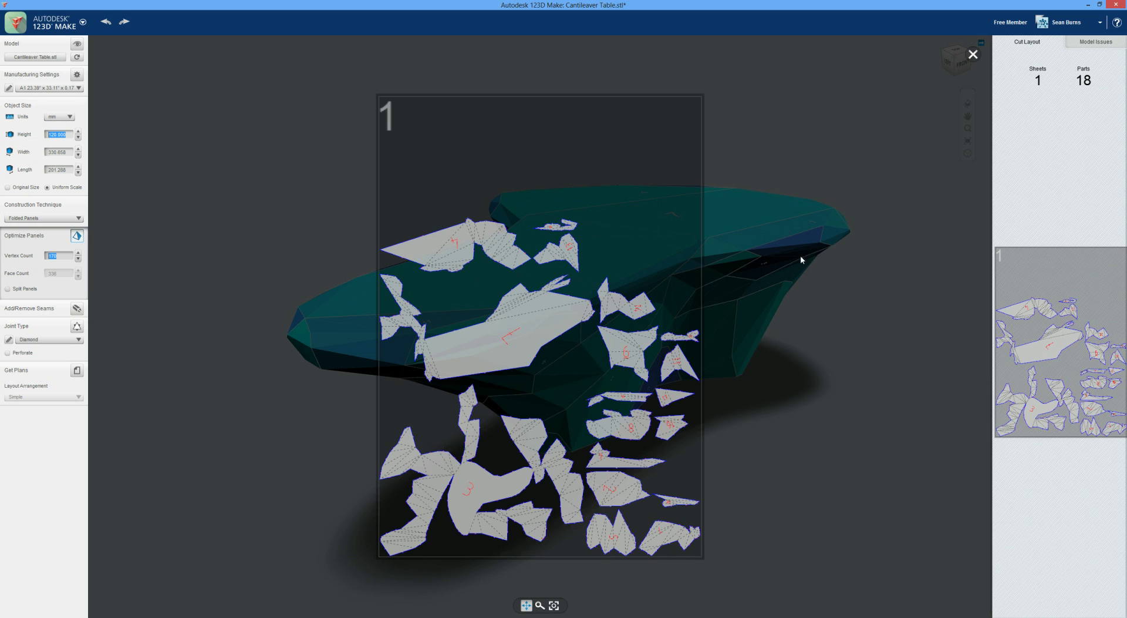
# - Reopen the enlarged sheet 1 layout, zoom in and out on the 18 parts, then close it
pyautogui.click(973, 54)
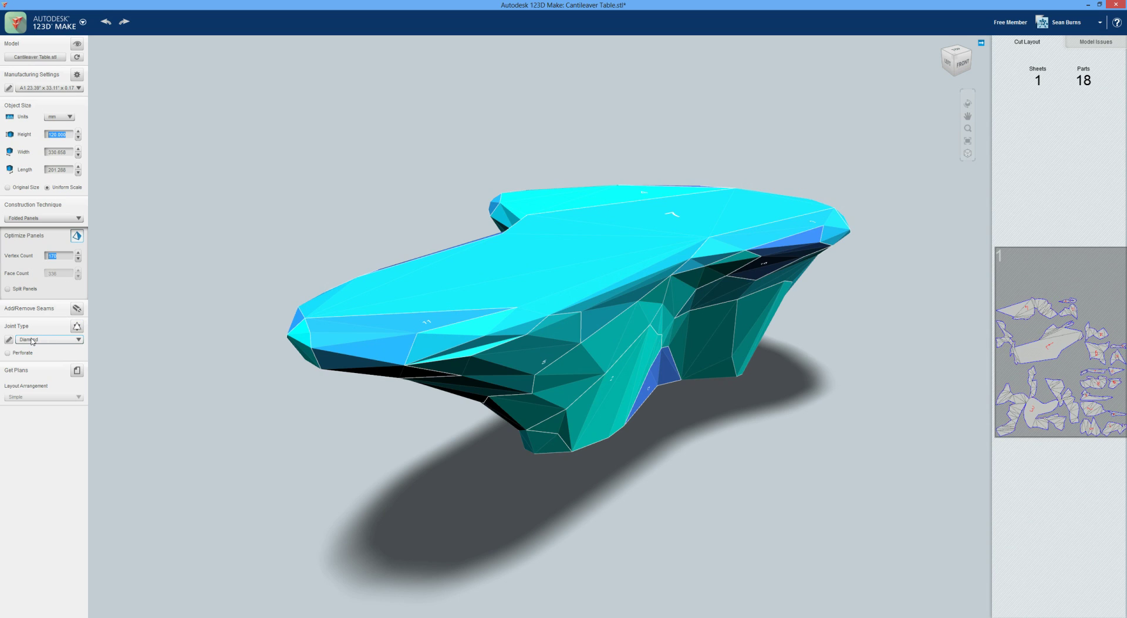
pyautogui.click(1040, 320)
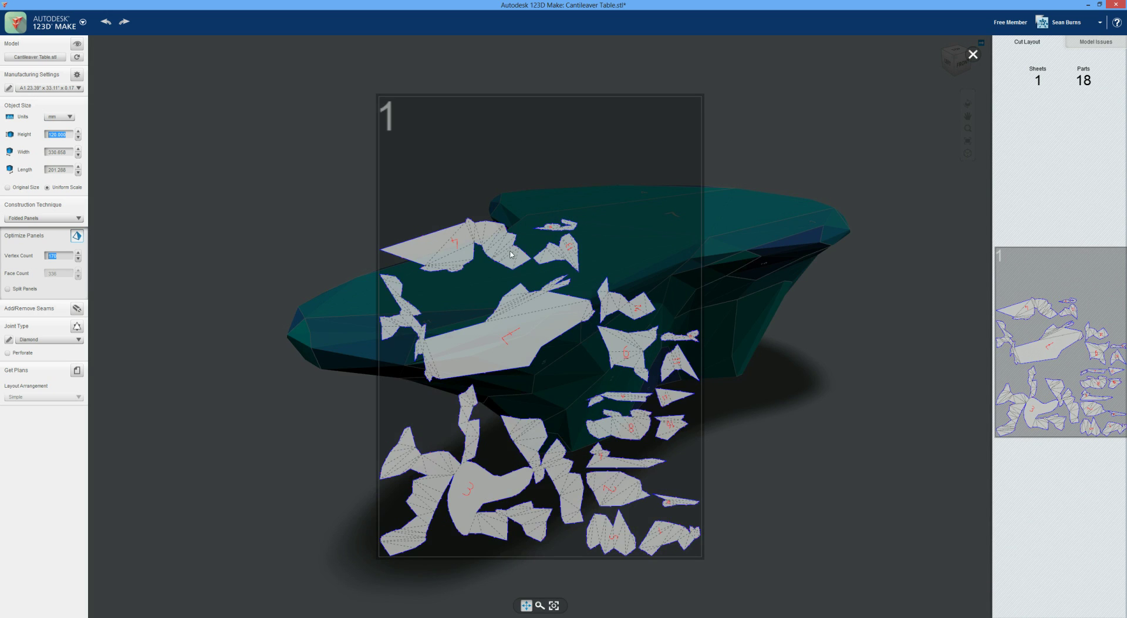
pyautogui.scroll(5, 510, 254)
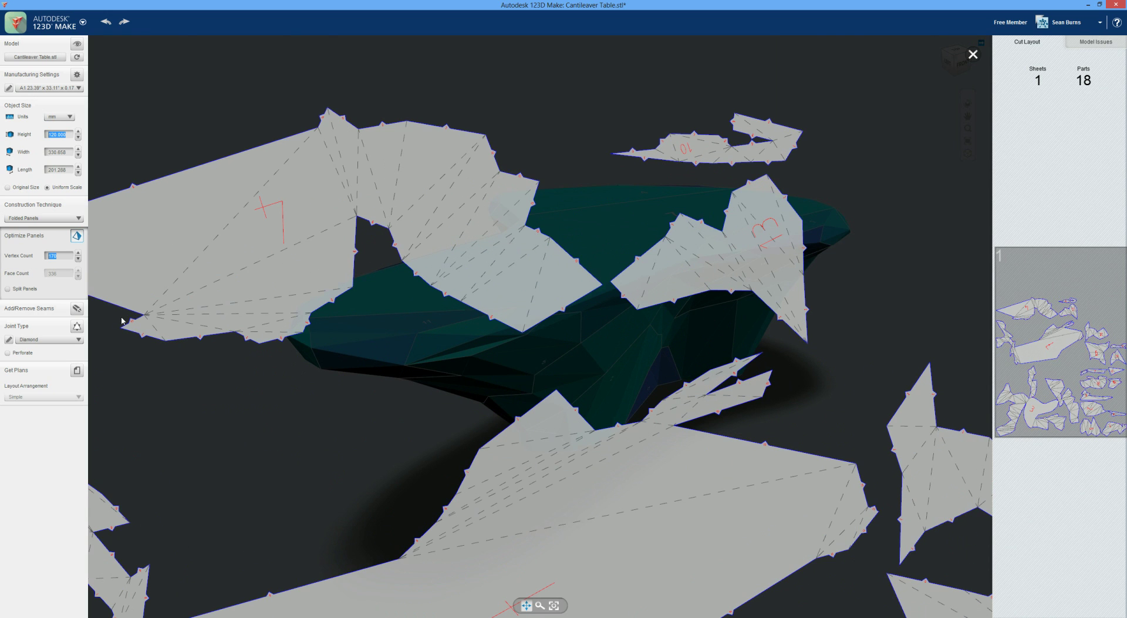
pyautogui.scroll(4, 553, 225)
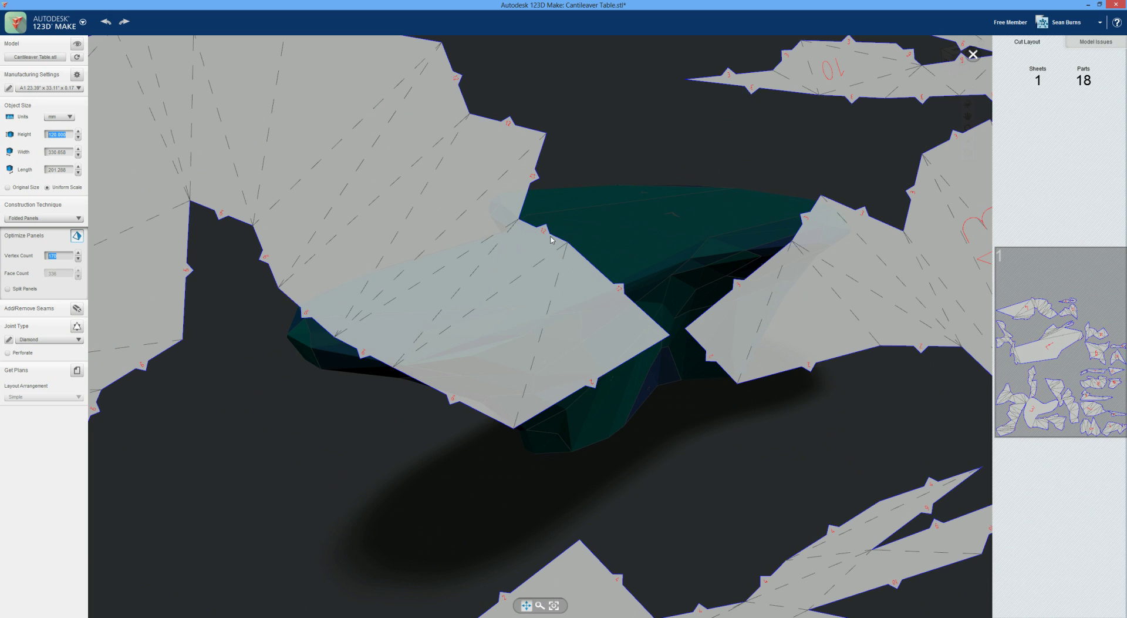
pyautogui.scroll(-6, 551, 239)
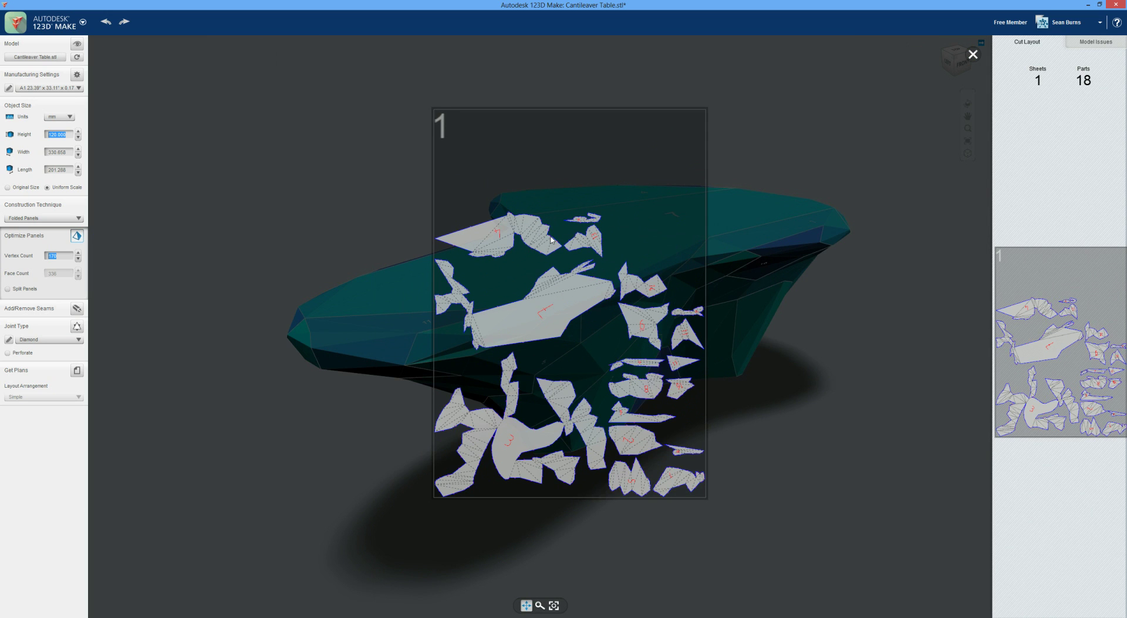
pyautogui.scroll(1, 551, 239)
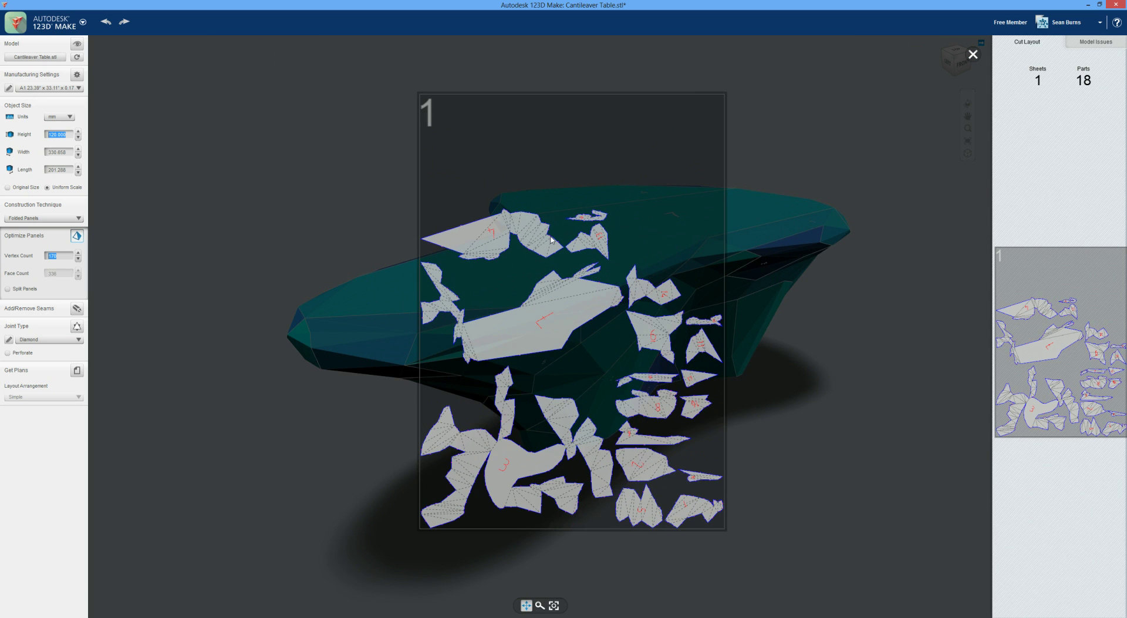
pyautogui.click(973, 54)
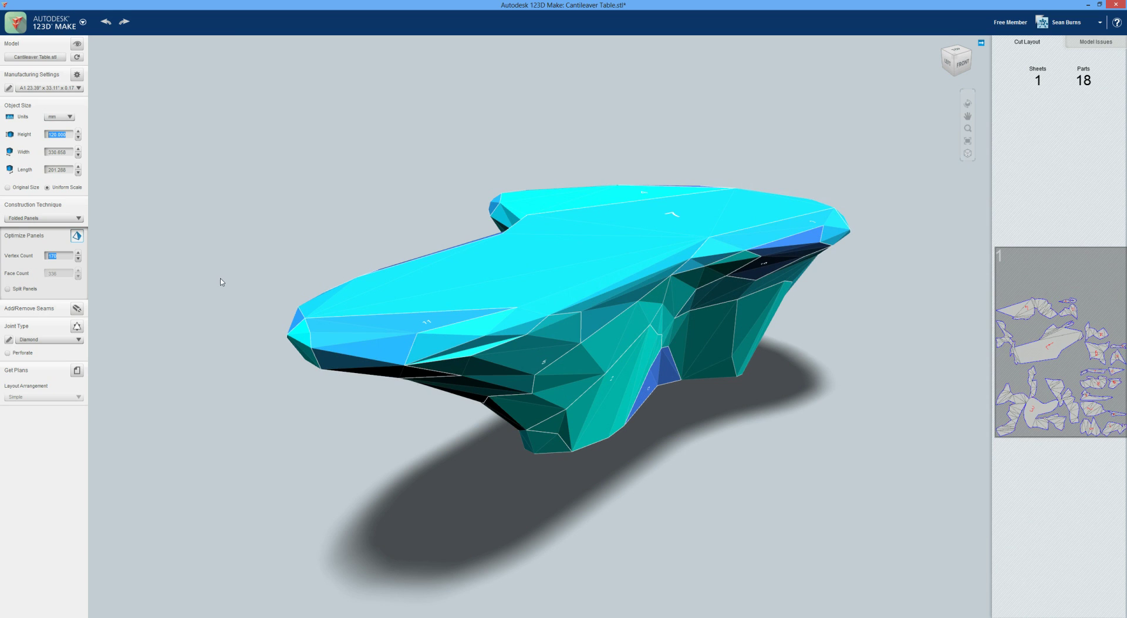
# - Switch the joint type to Seam and enlarge the resulting 15-part sheet layout
pyautogui.click(45, 341)
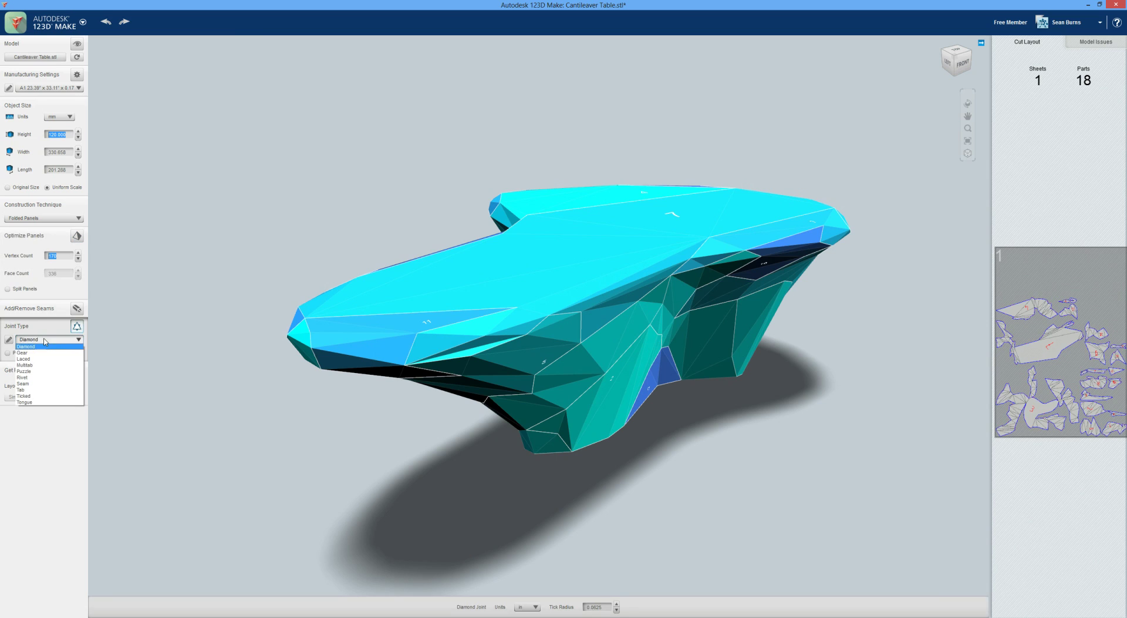
pyautogui.click(36, 384)
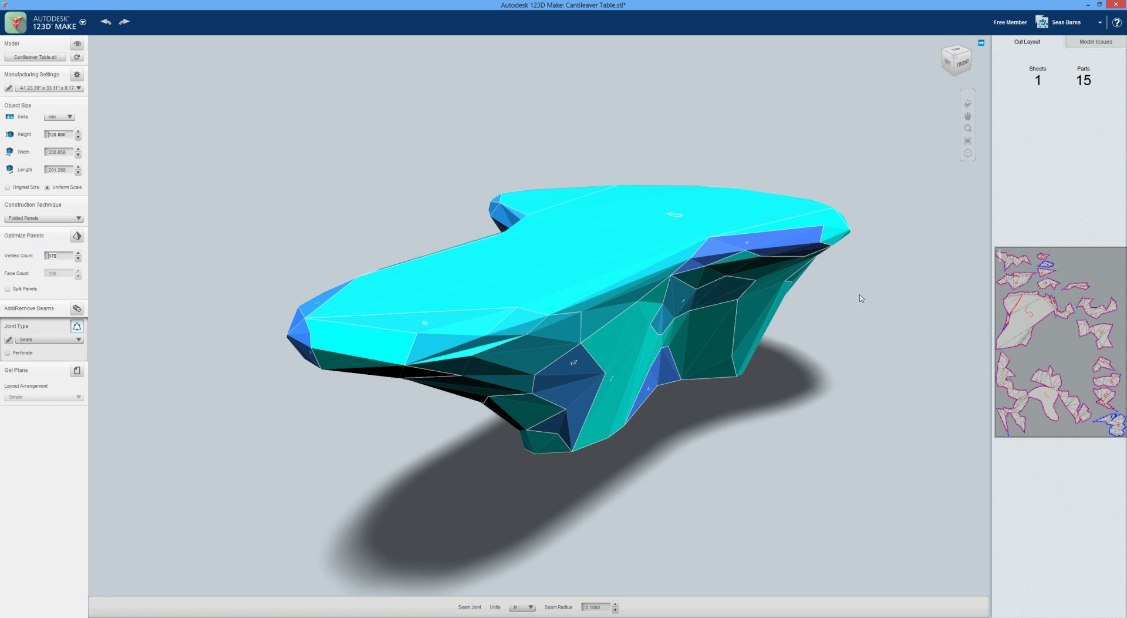
pyautogui.click(1070, 322)
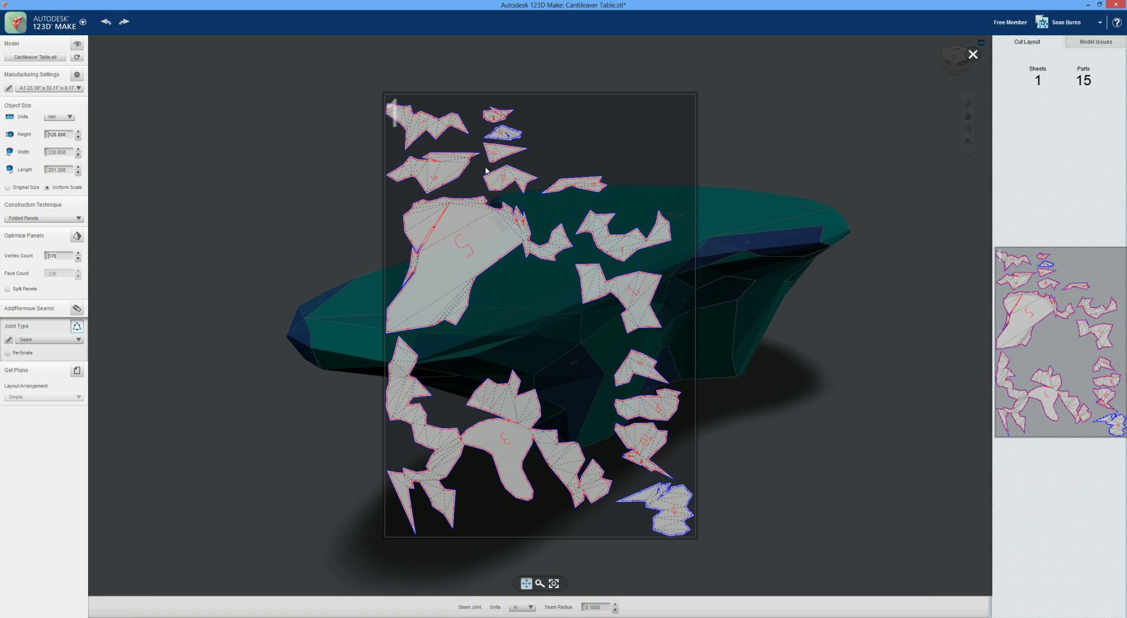
pyautogui.scroll(3, 501, 148)
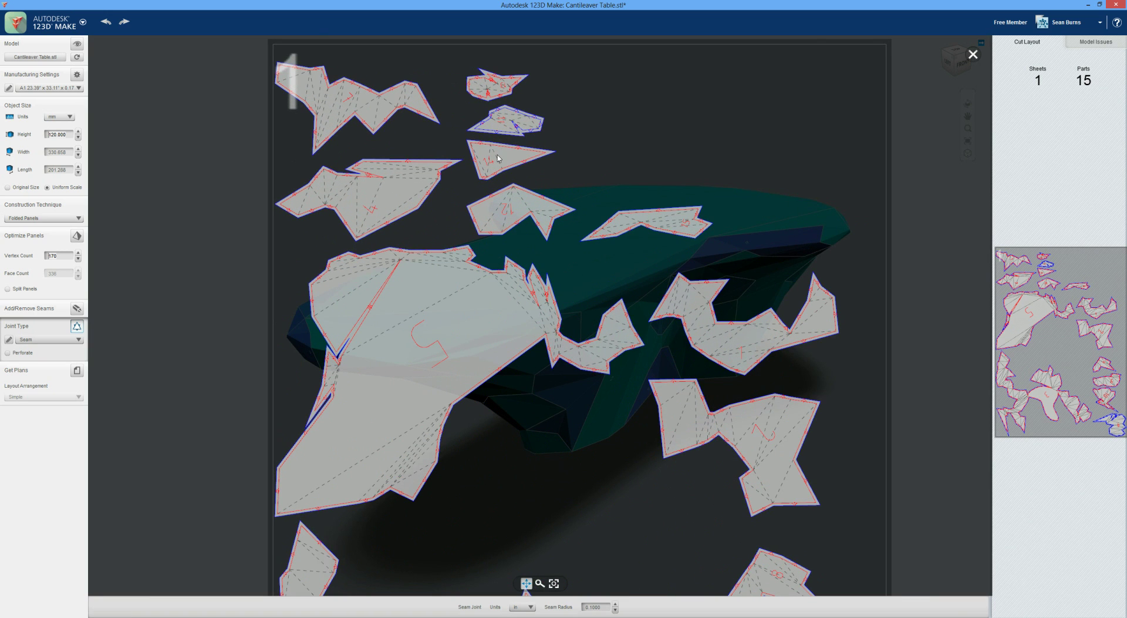
pyautogui.scroll(-3, 501, 148)
pyautogui.scroll(5, 498, 157)
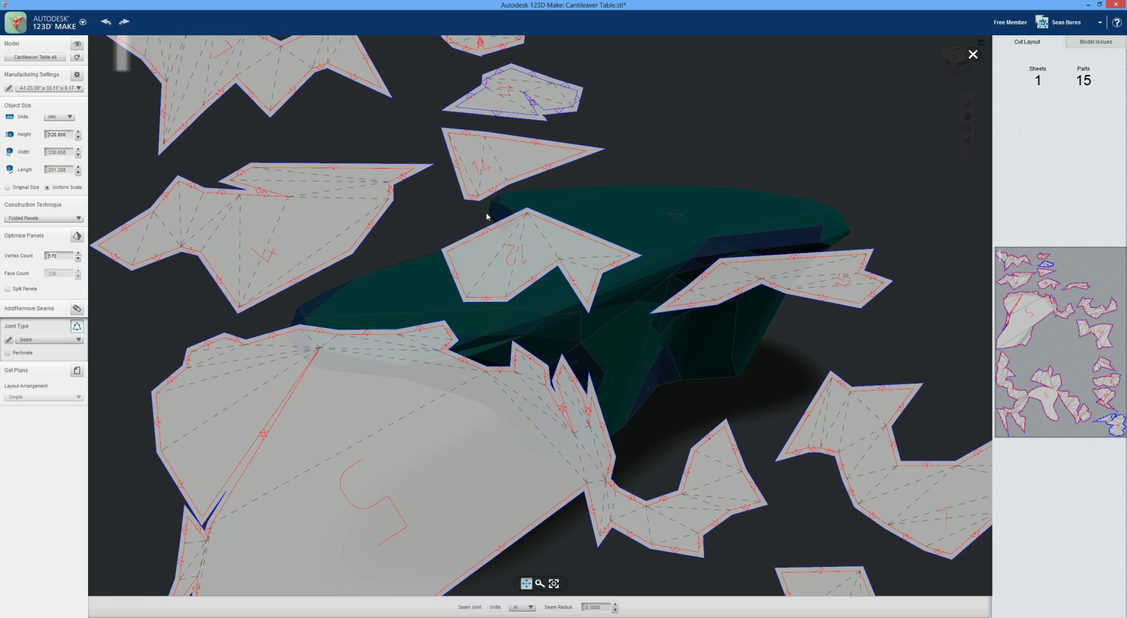
pyautogui.scroll(2, 484, 209)
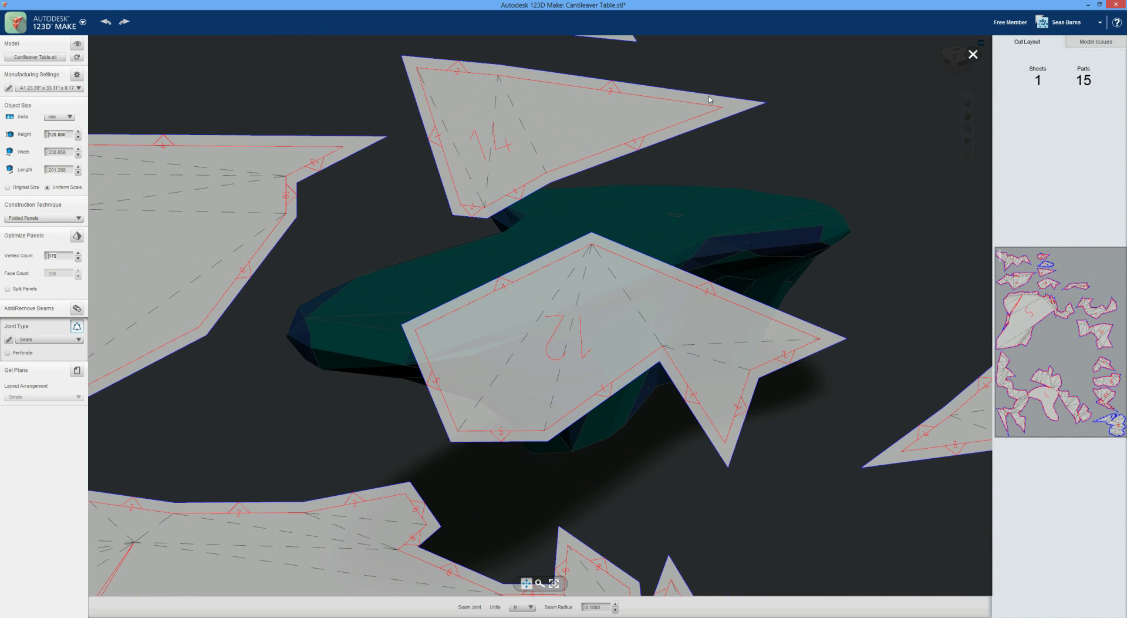
pyautogui.scroll(-3, 710, 100)
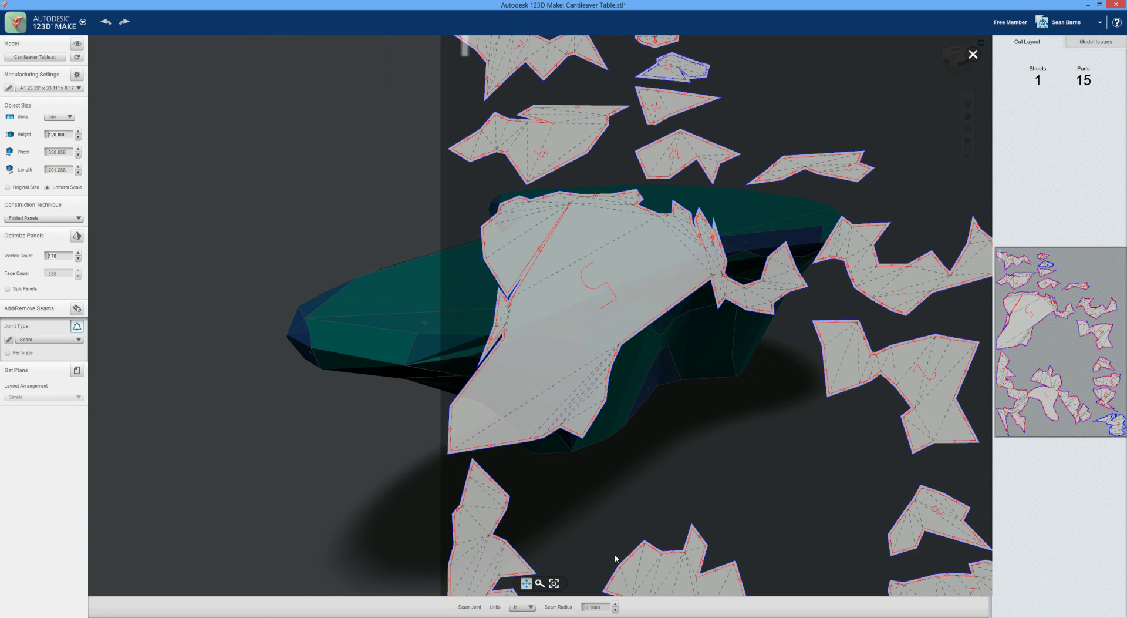
pyautogui.click(598, 606)
pyautogui.click(615, 610)
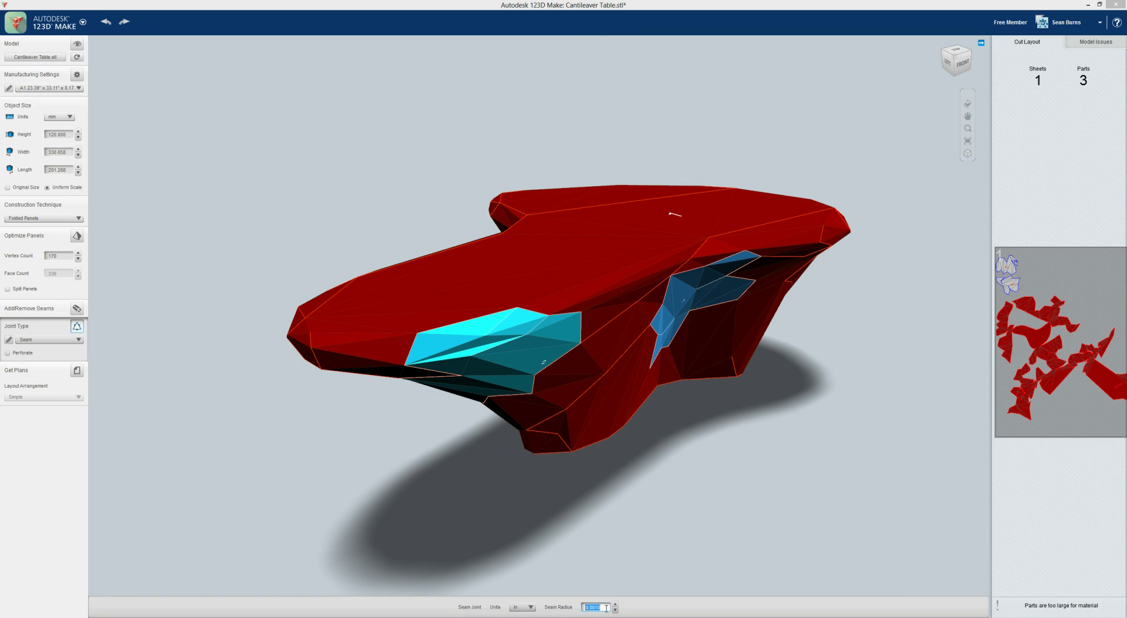
pyautogui.click(528, 607)
pyautogui.click(525, 600)
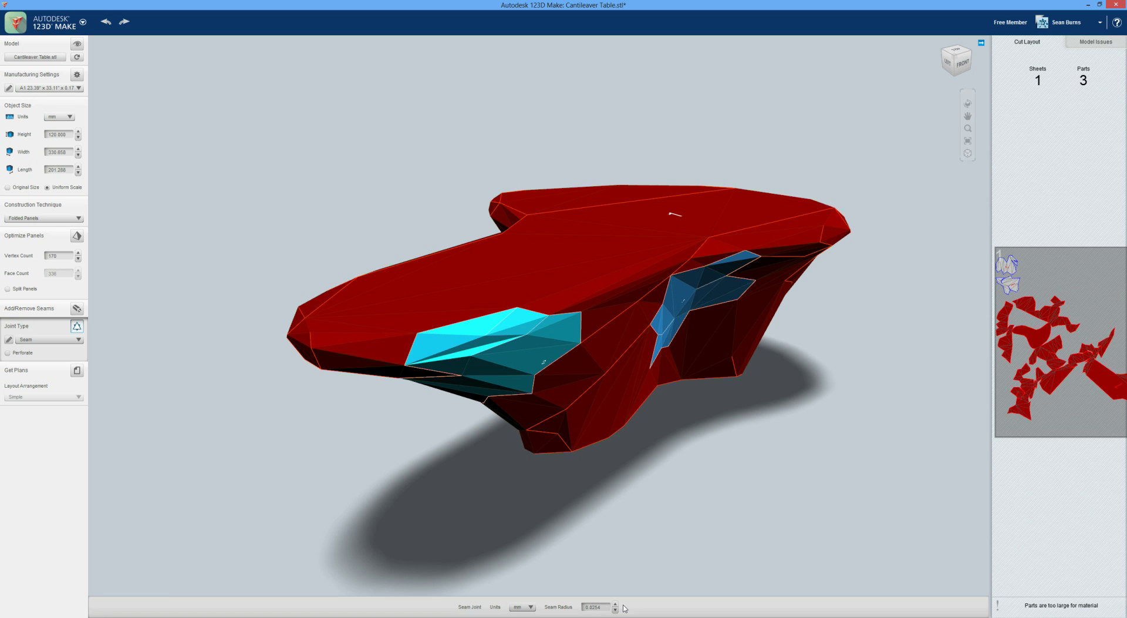
pyautogui.click(1031, 357)
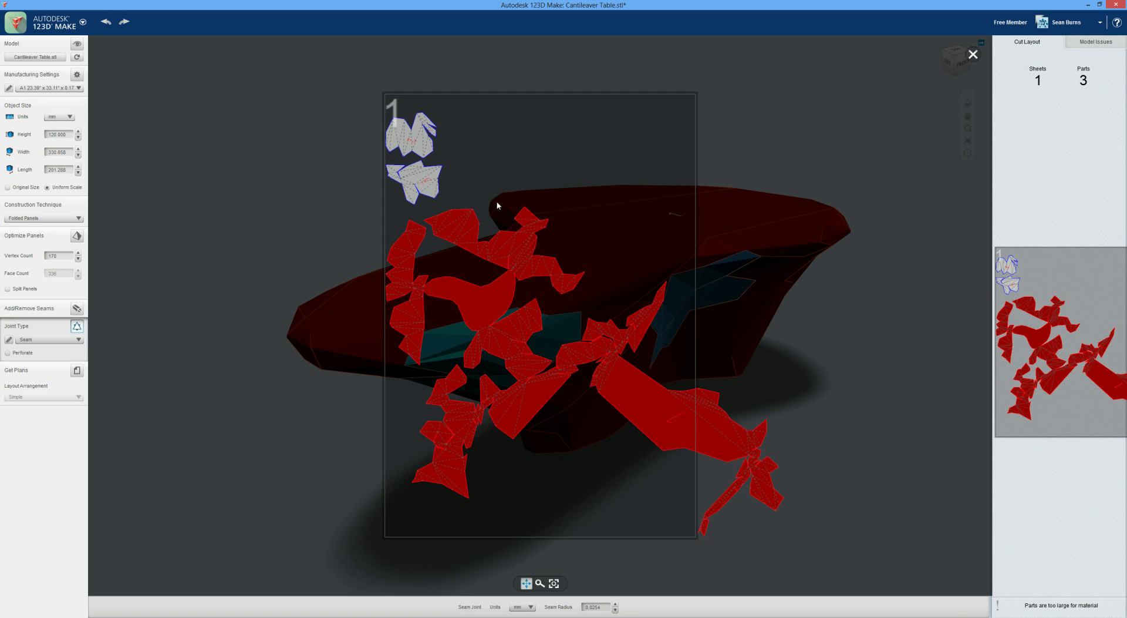
pyautogui.scroll(5, 488, 214)
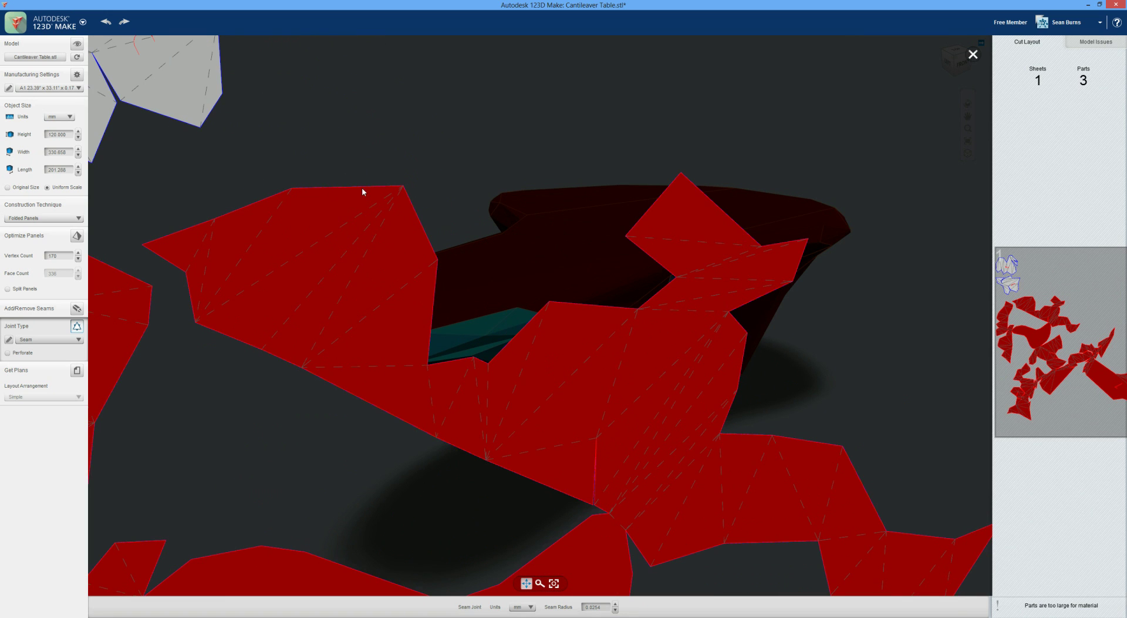
pyautogui.scroll(4, 412, 198)
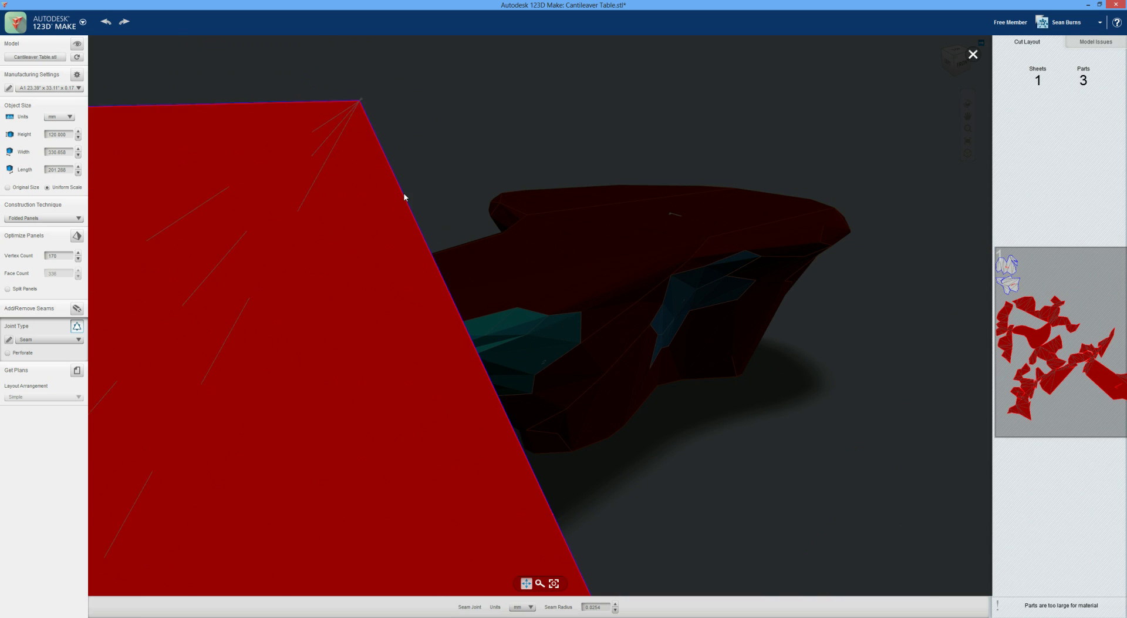
pyautogui.scroll(2, 399, 206)
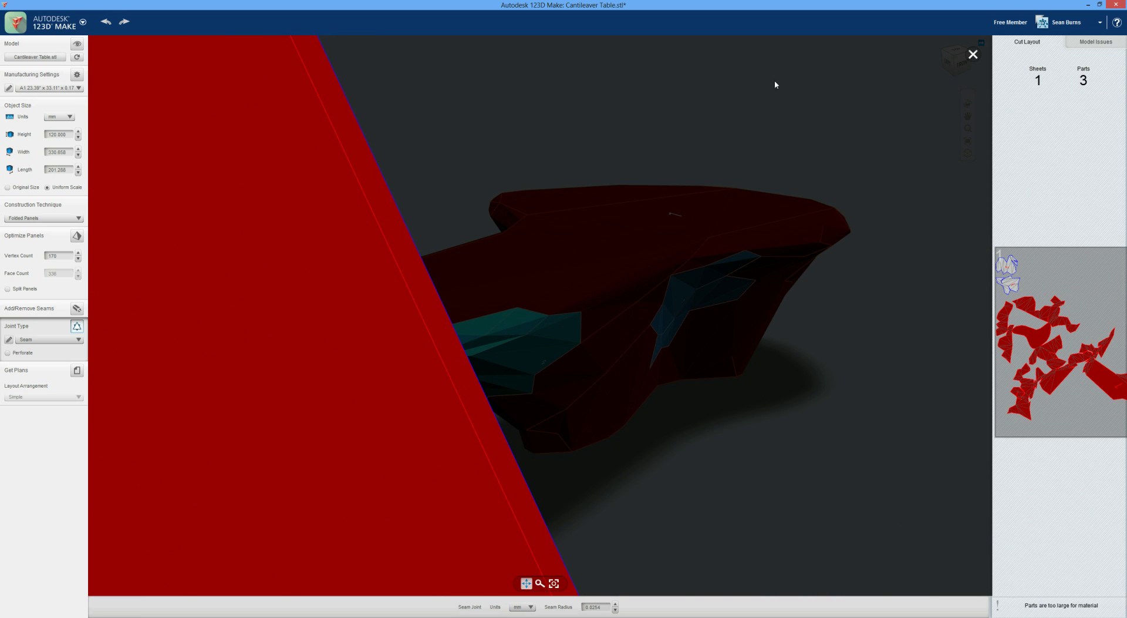
pyautogui.click(973, 54)
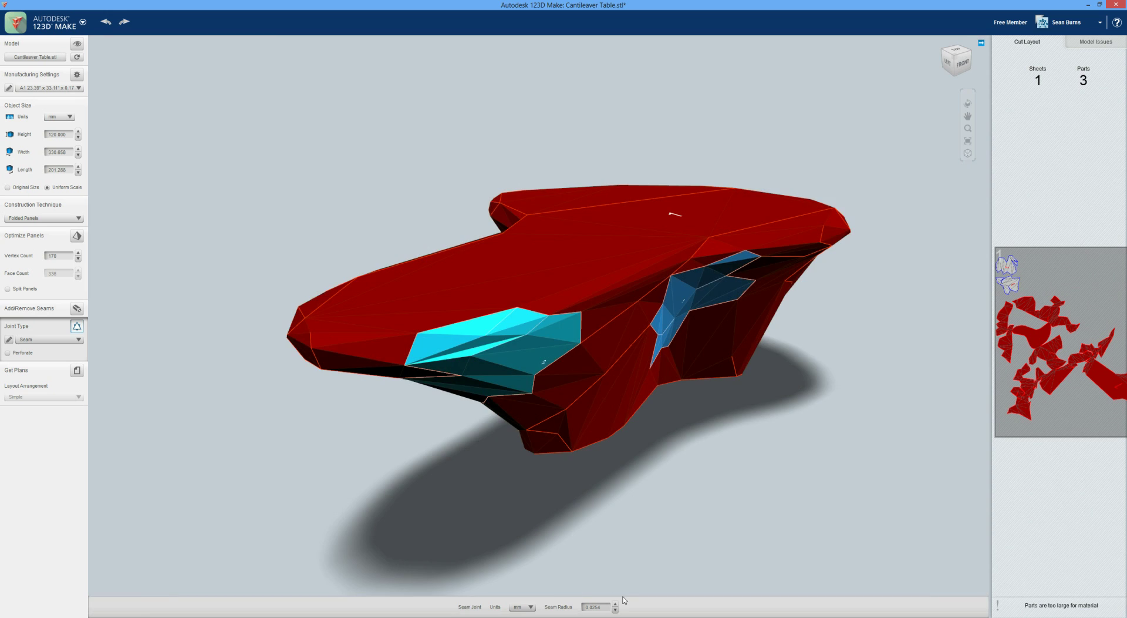
# - Raise the seam radius and step the vertex count down, then up to 230
pyautogui.click(615, 606)
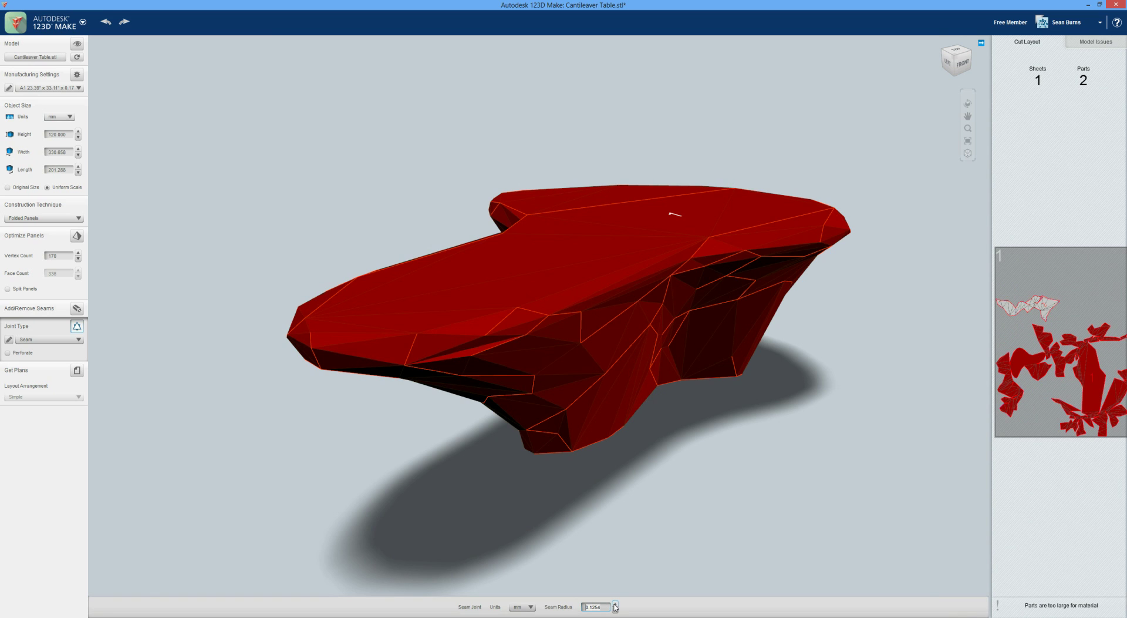
pyautogui.click(616, 605)
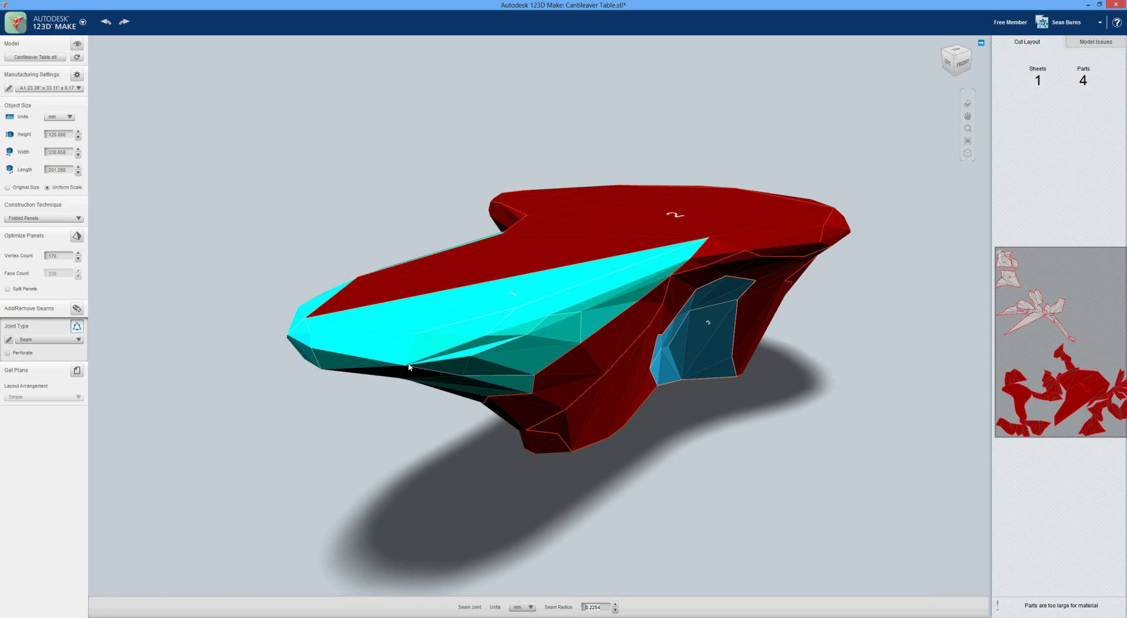
pyautogui.click(78, 259)
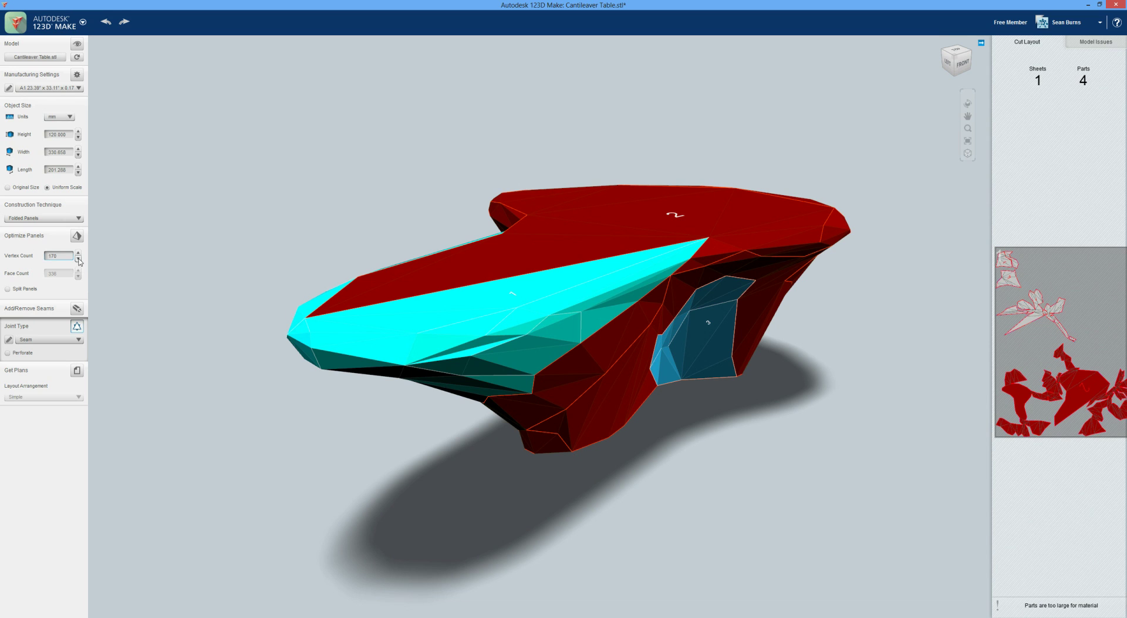
pyautogui.click(80, 259)
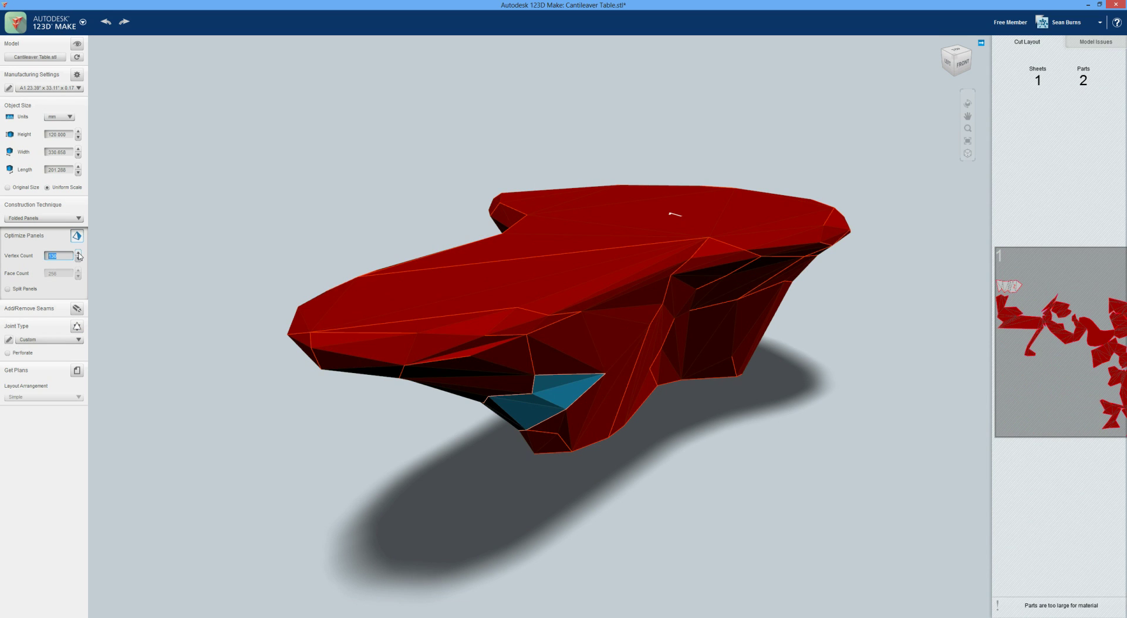
pyautogui.click(80, 254)
pyautogui.click(79, 254)
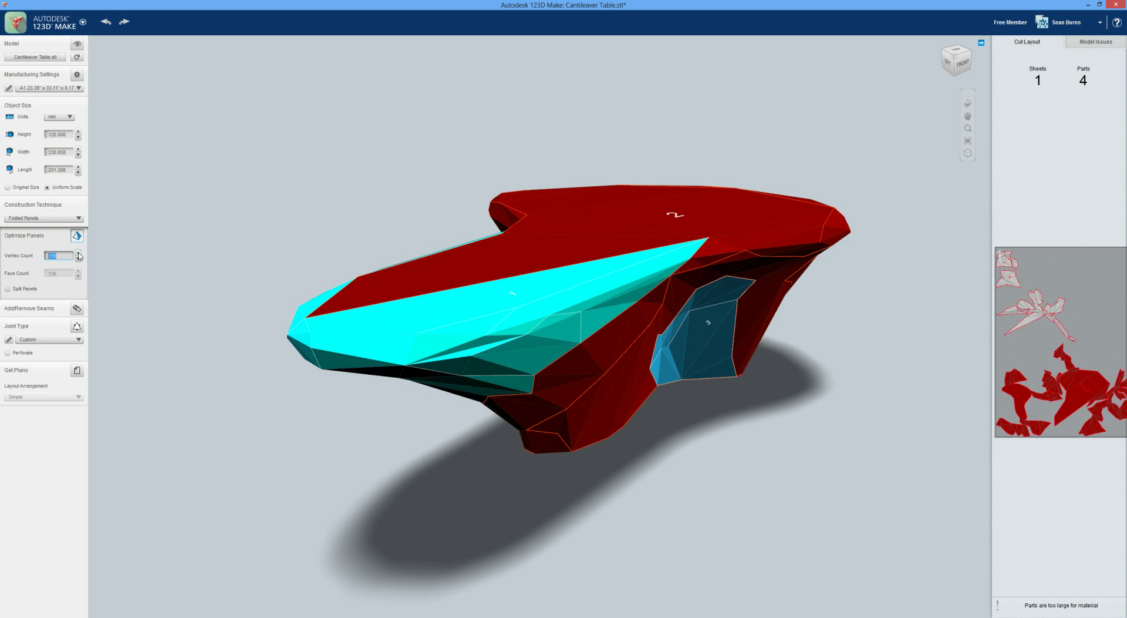
pyautogui.click(79, 254)
pyautogui.click(78, 253)
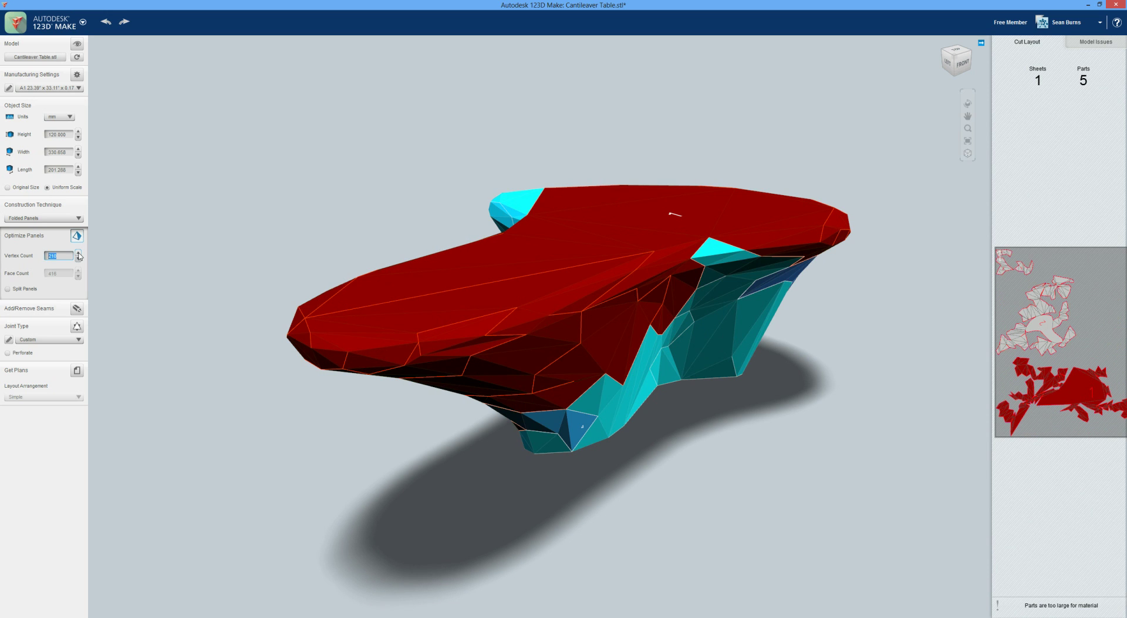
pyautogui.click(79, 254)
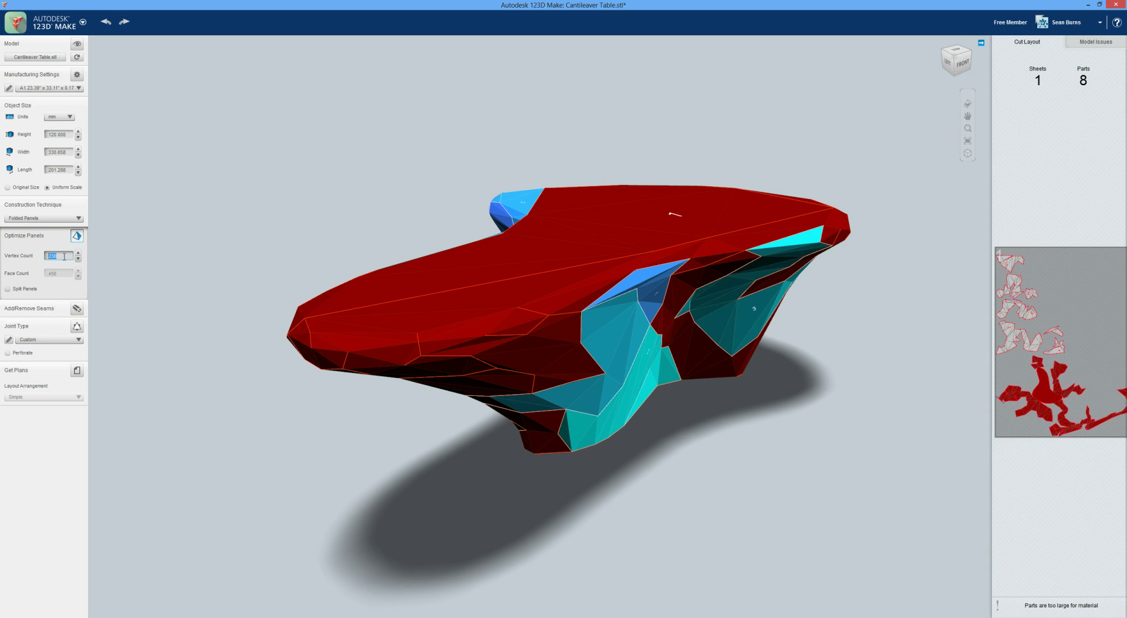
# - Set the vertex count to 170 and reapply Seam joints
pyautogui.write('170')
pyautogui.press('Return')
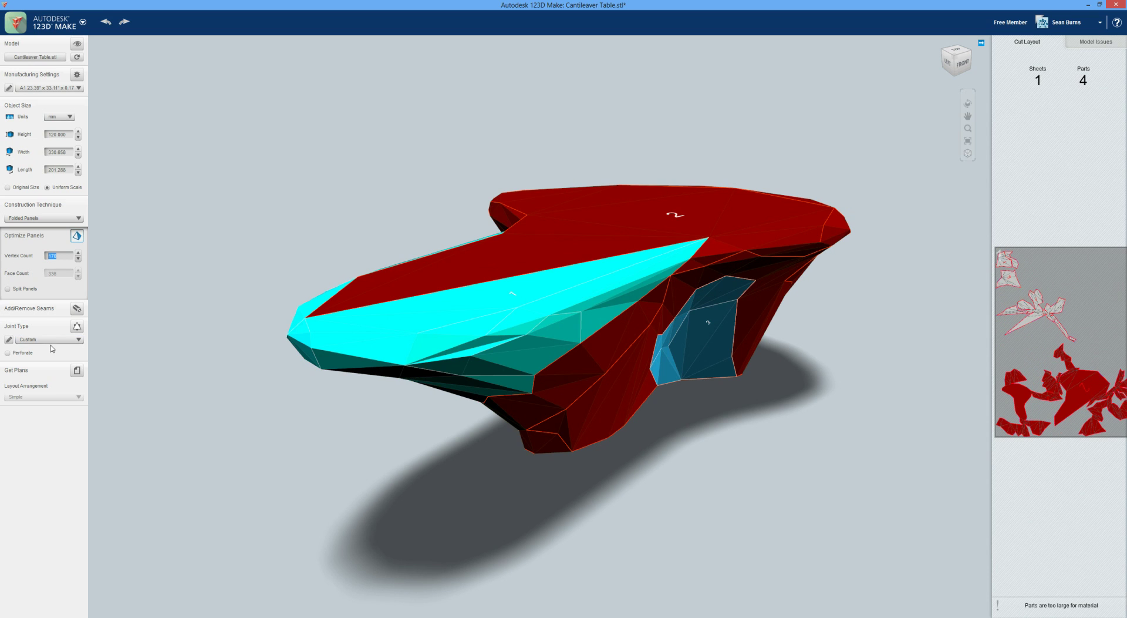
pyautogui.click(52, 340)
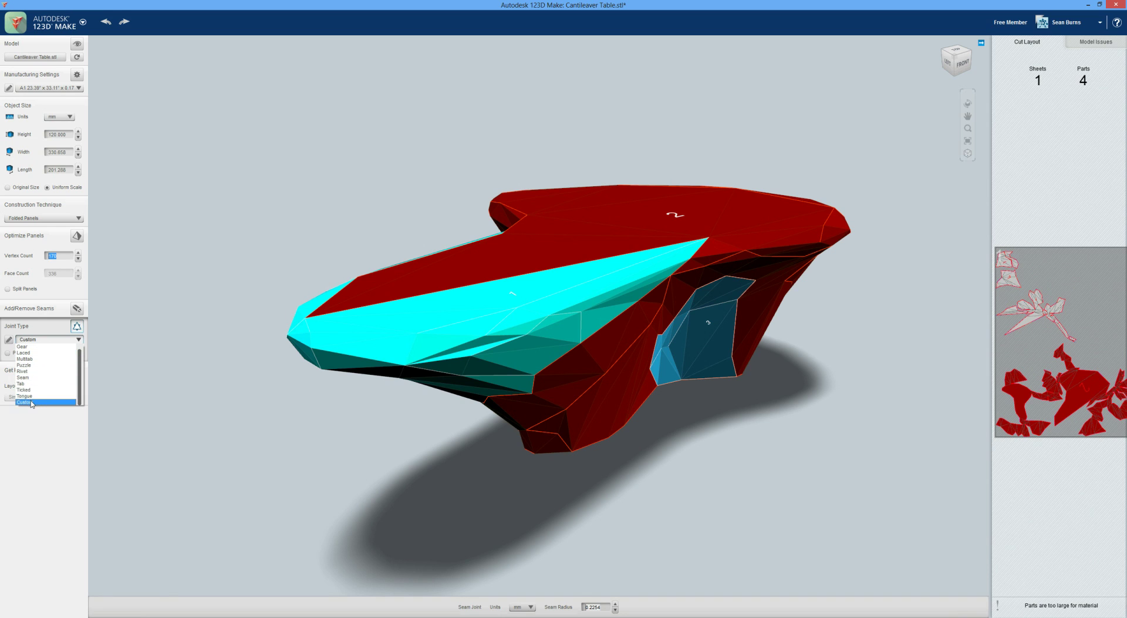
pyautogui.click(34, 378)
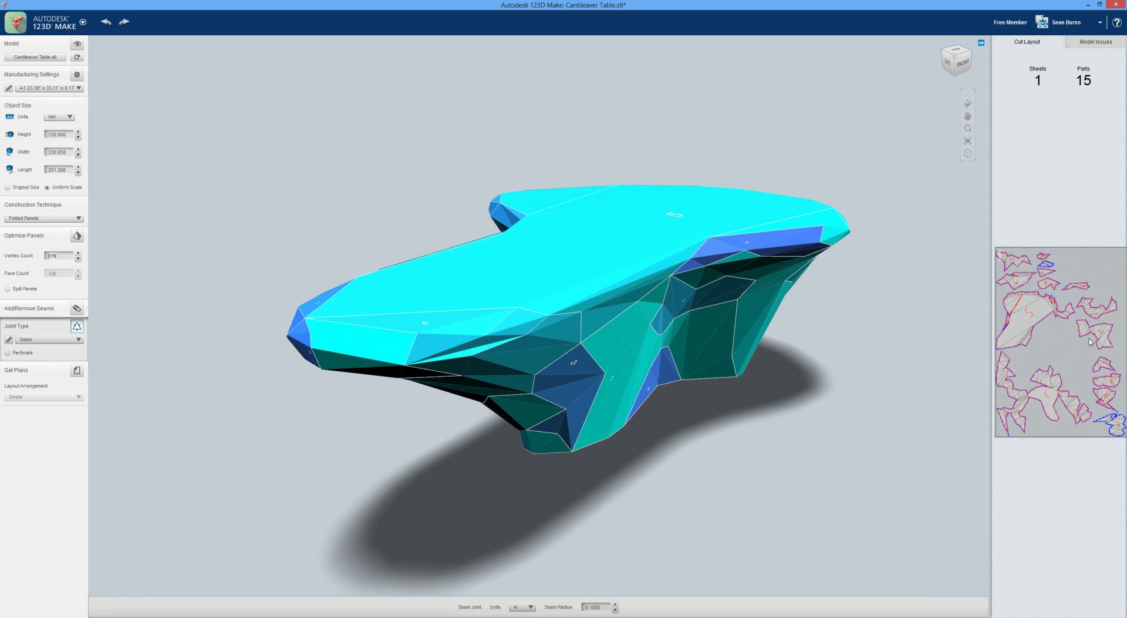
# - Zoom in and out on the 15 seam-jointed parts nested on the cut sheet
pyautogui.scroll(5, 514, 243)
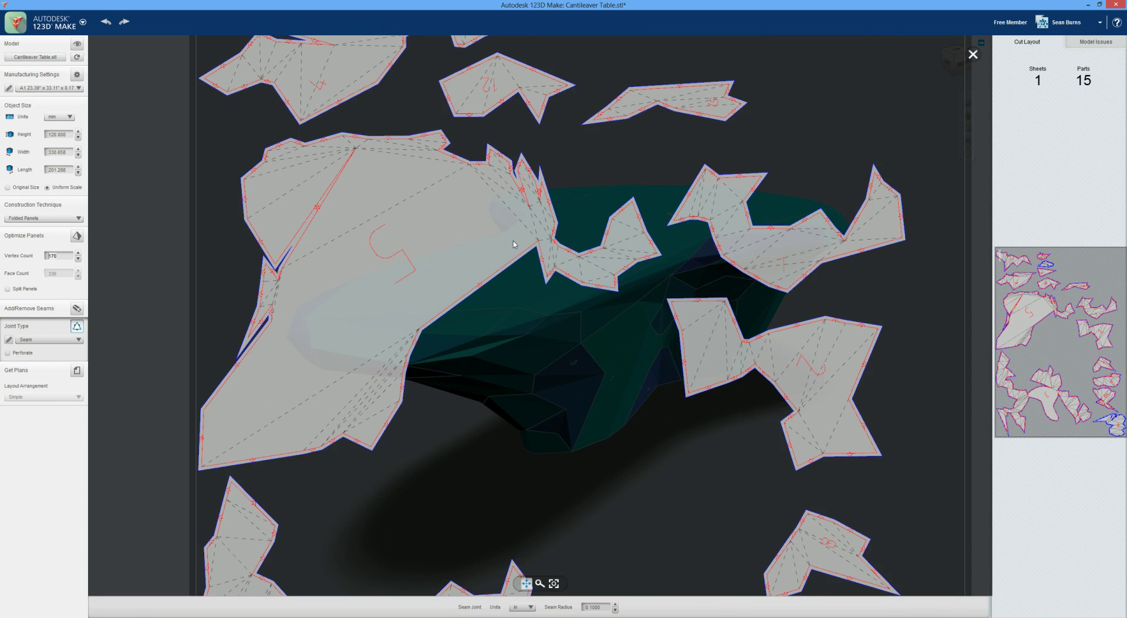
pyautogui.scroll(-4, 513, 244)
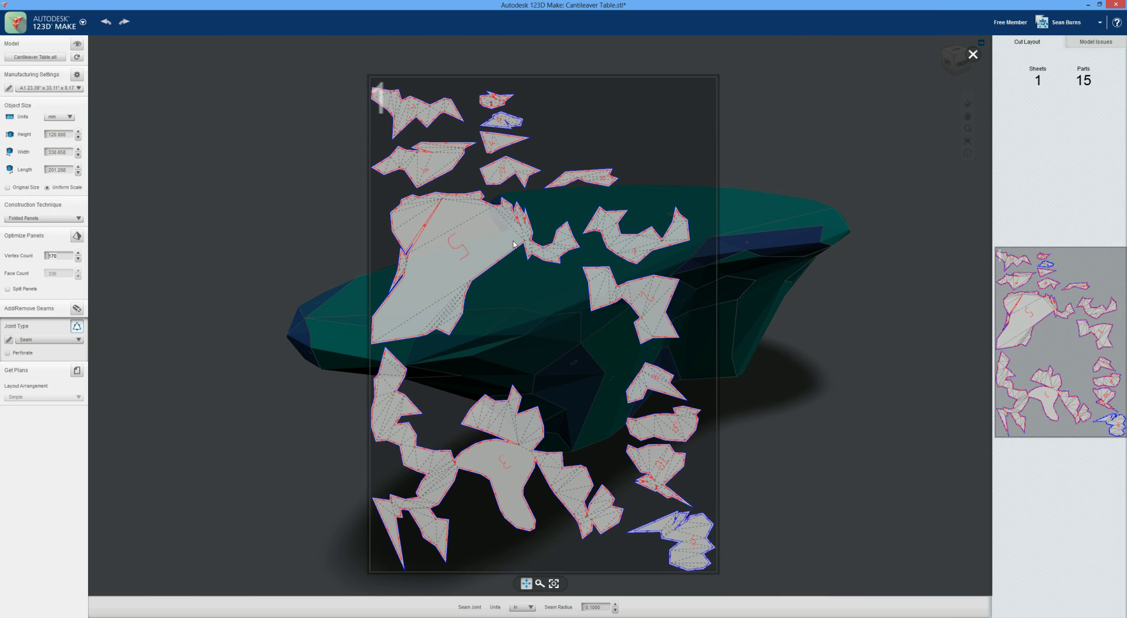
pyautogui.click(58, 256)
# - Set the material sheet to 800 mm length and 800 mm width in millimetres
pyautogui.click(77, 75)
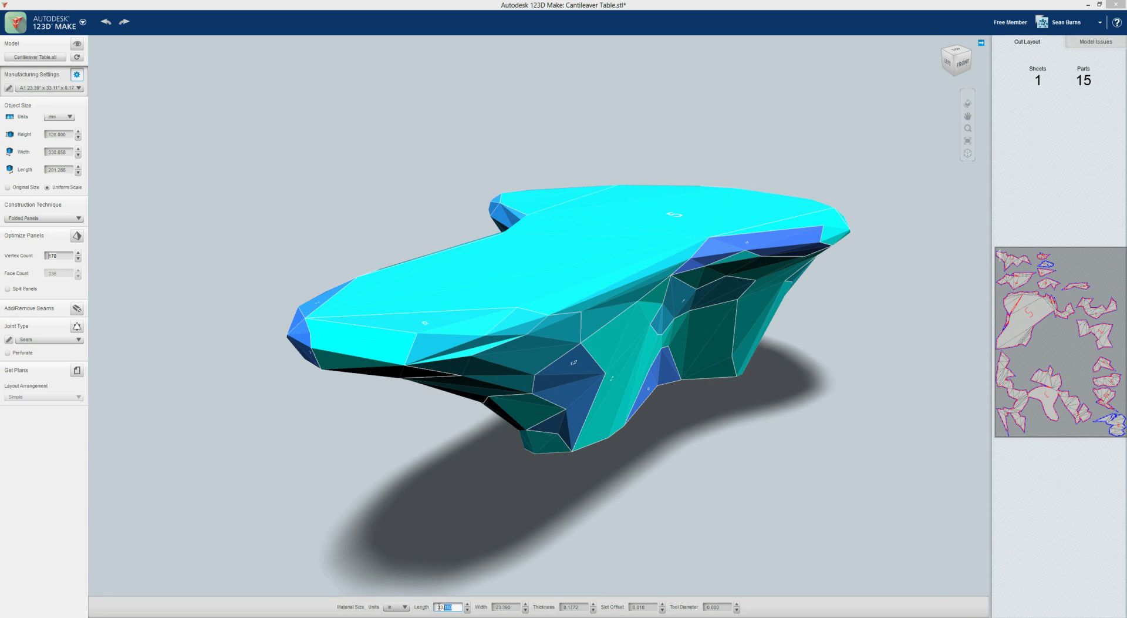
pyautogui.moveTo(458, 607); pyautogui.dragTo(417, 608)
pyautogui.write('800')
pyautogui.click(397, 607)
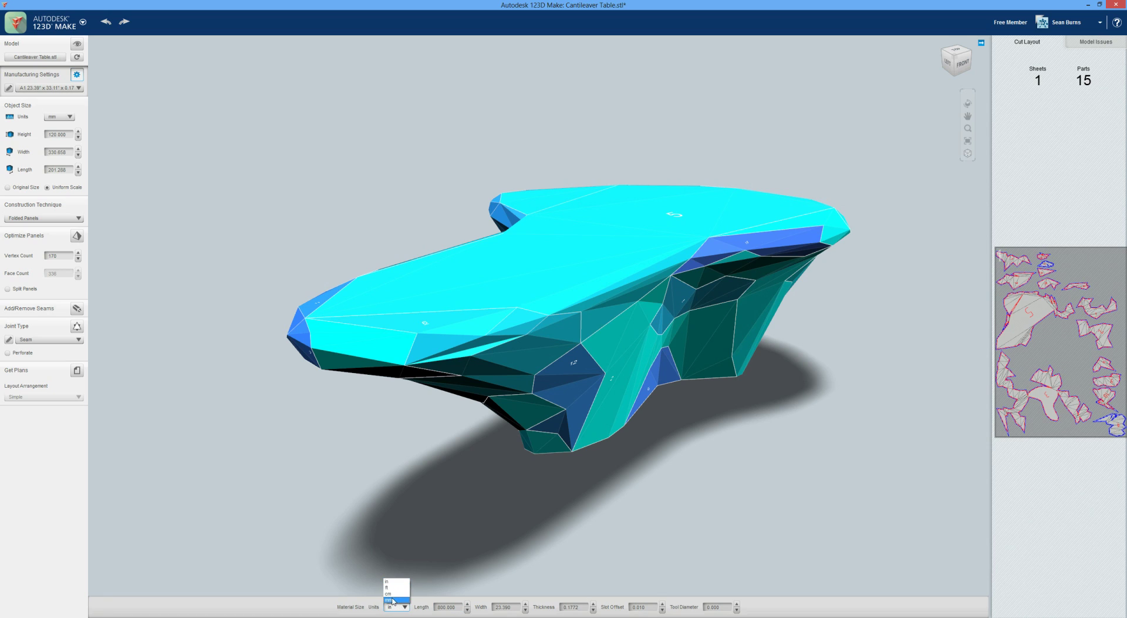
pyautogui.click(393, 601)
pyautogui.doubleClick(448, 606)
pyautogui.write('80')
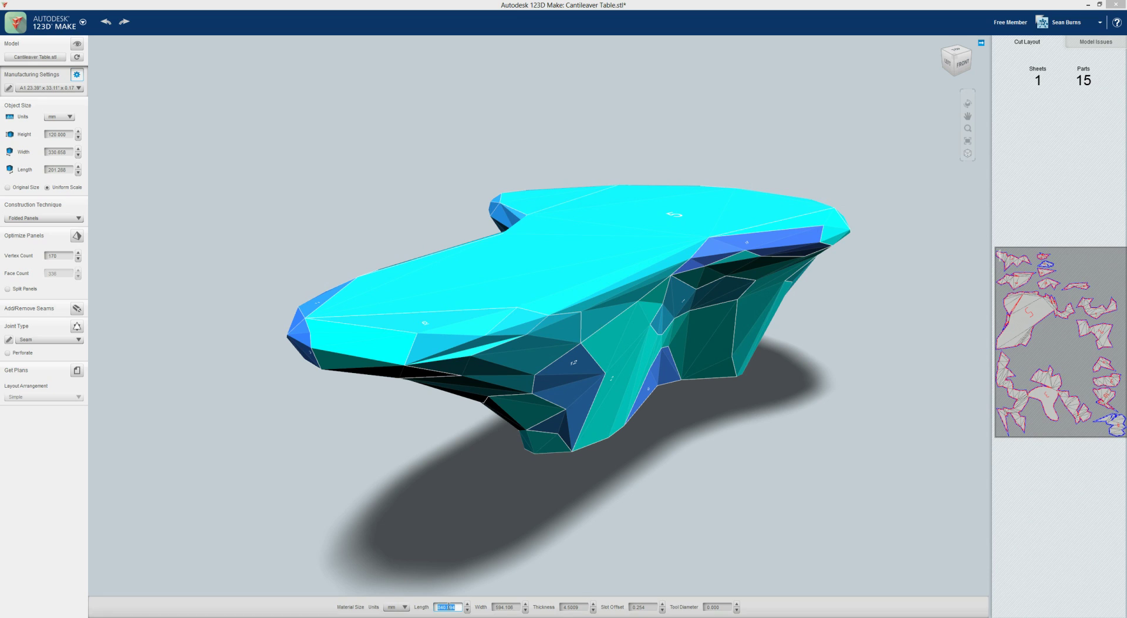
pyautogui.write('0')
pyautogui.press('Return')
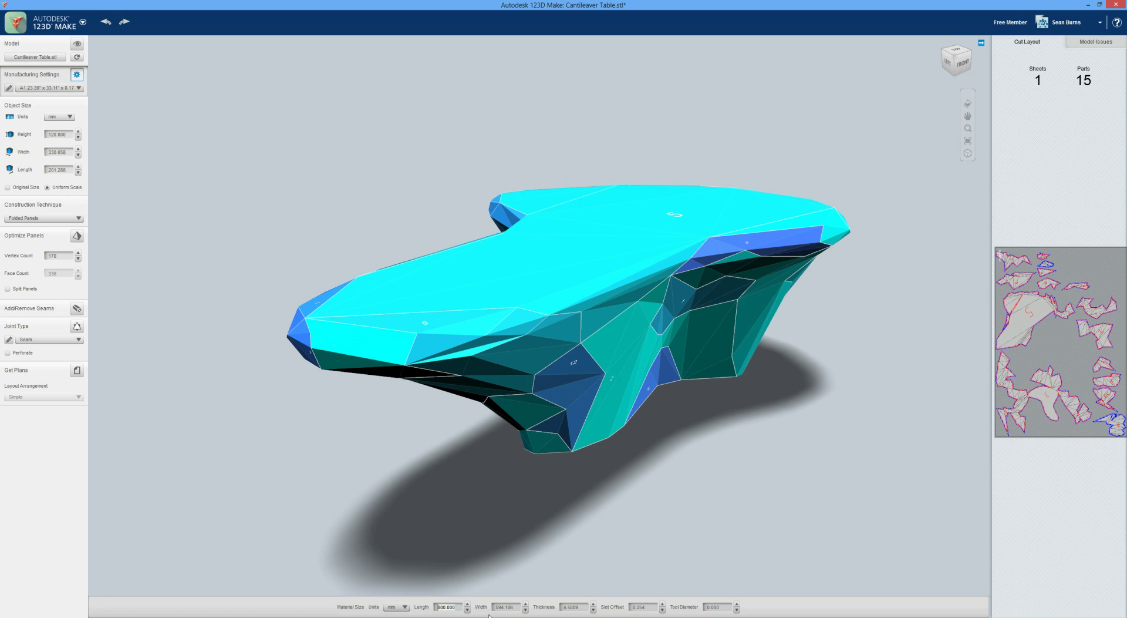
pyautogui.doubleClick(509, 606)
pyautogui.click(509, 606)
pyautogui.write('800')
pyautogui.press('Return')
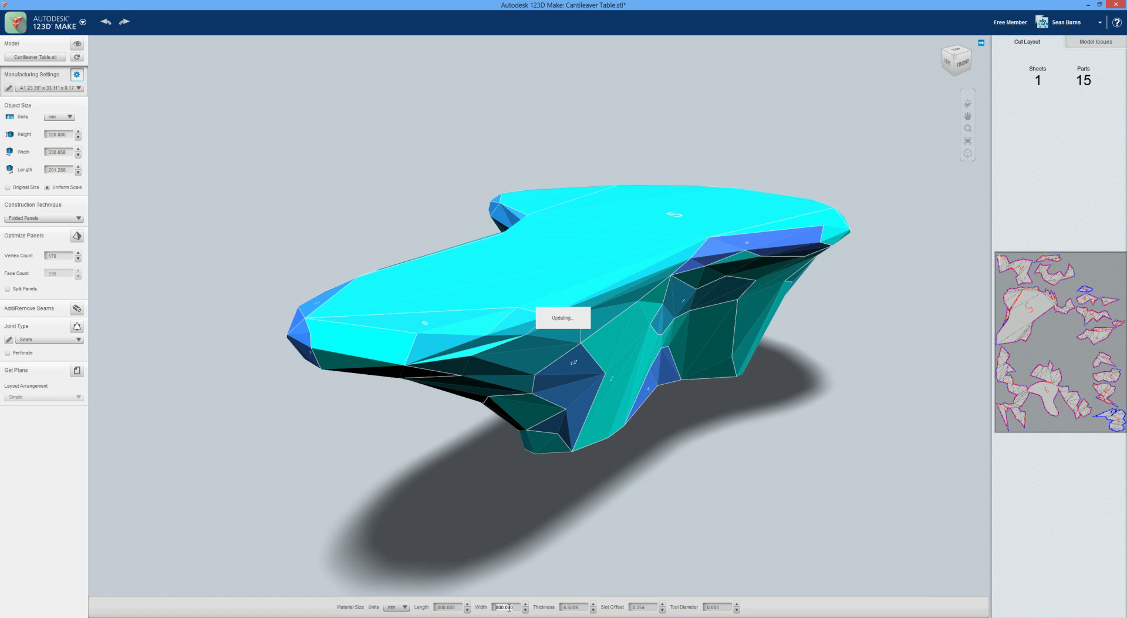
# - Preview the 15-part sheet layout at full size, zoom around it, and close it
pyautogui.click(1060, 397)
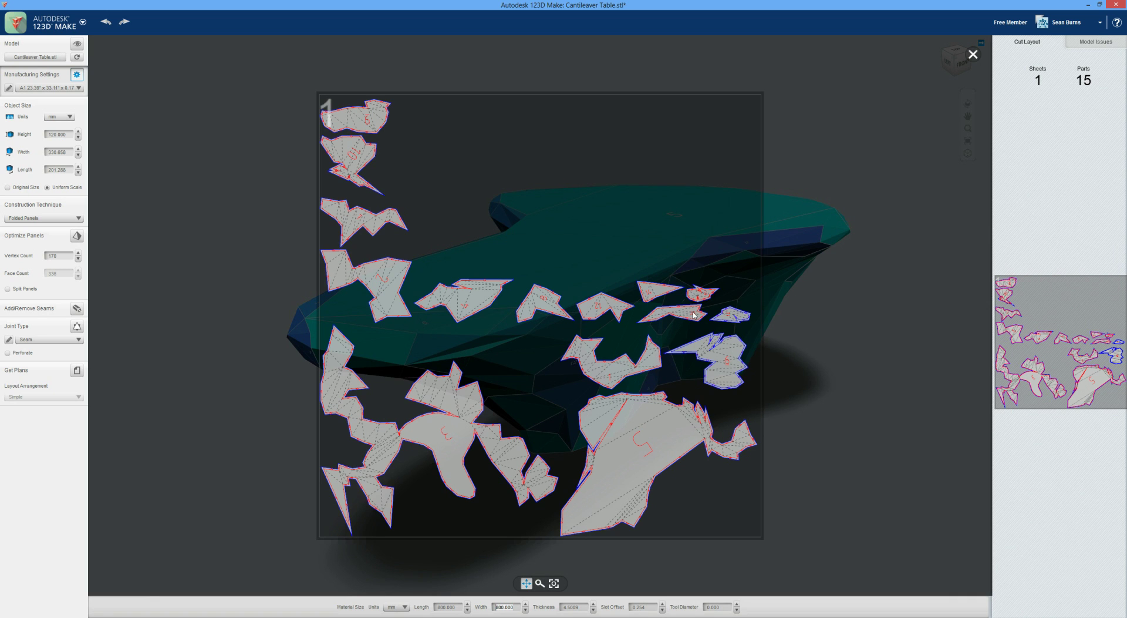
pyautogui.scroll(3, 664, 329)
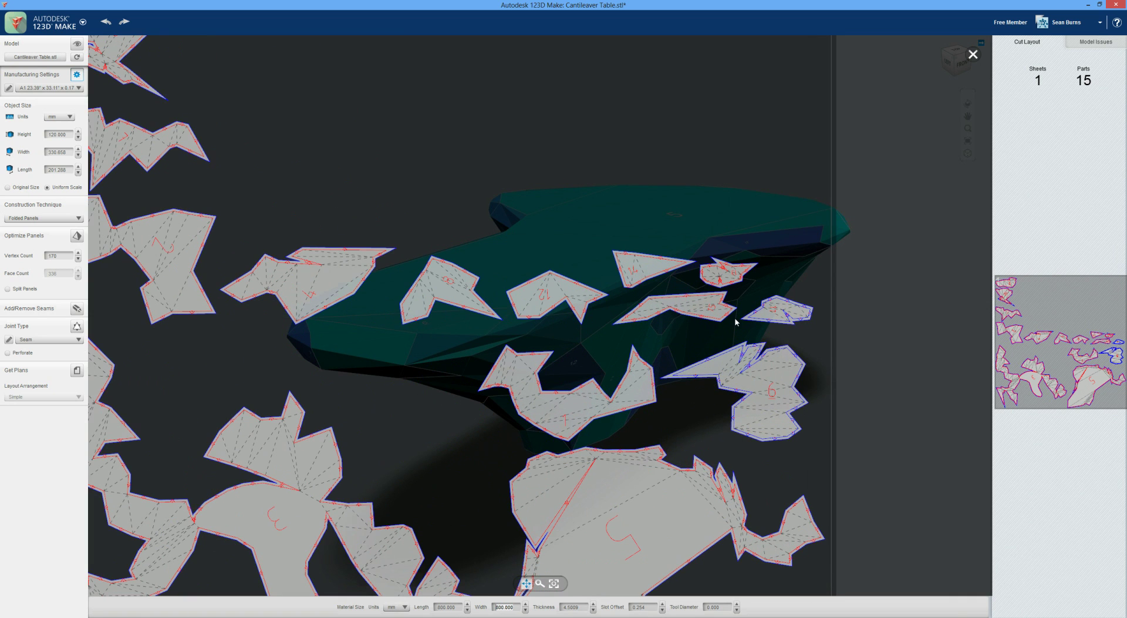
pyautogui.scroll(-3, 718, 306)
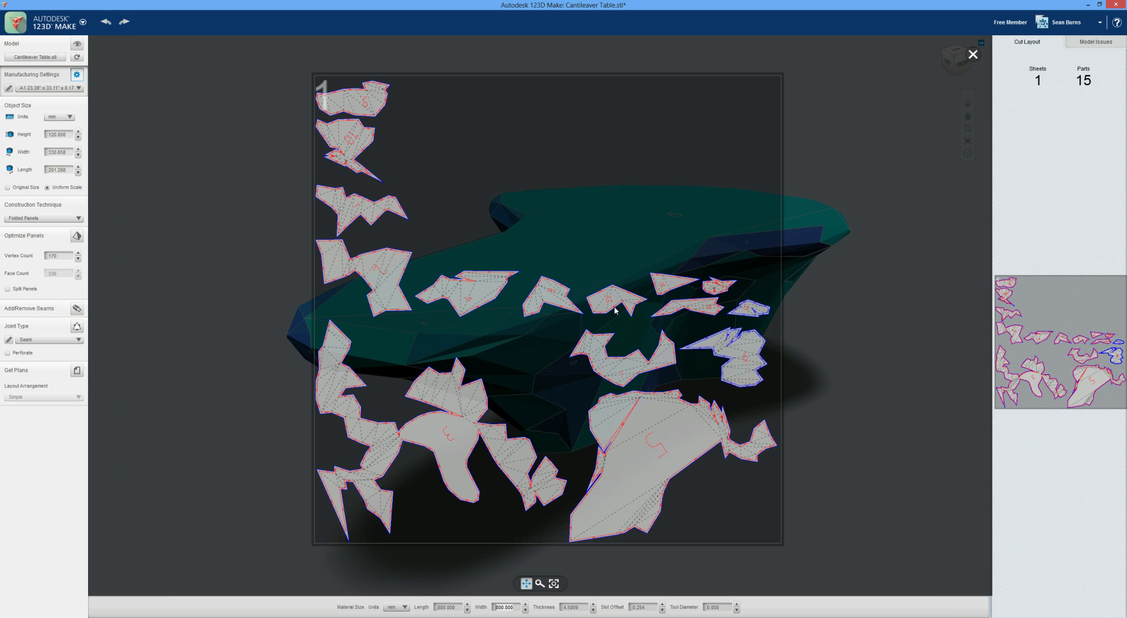
pyautogui.click(973, 54)
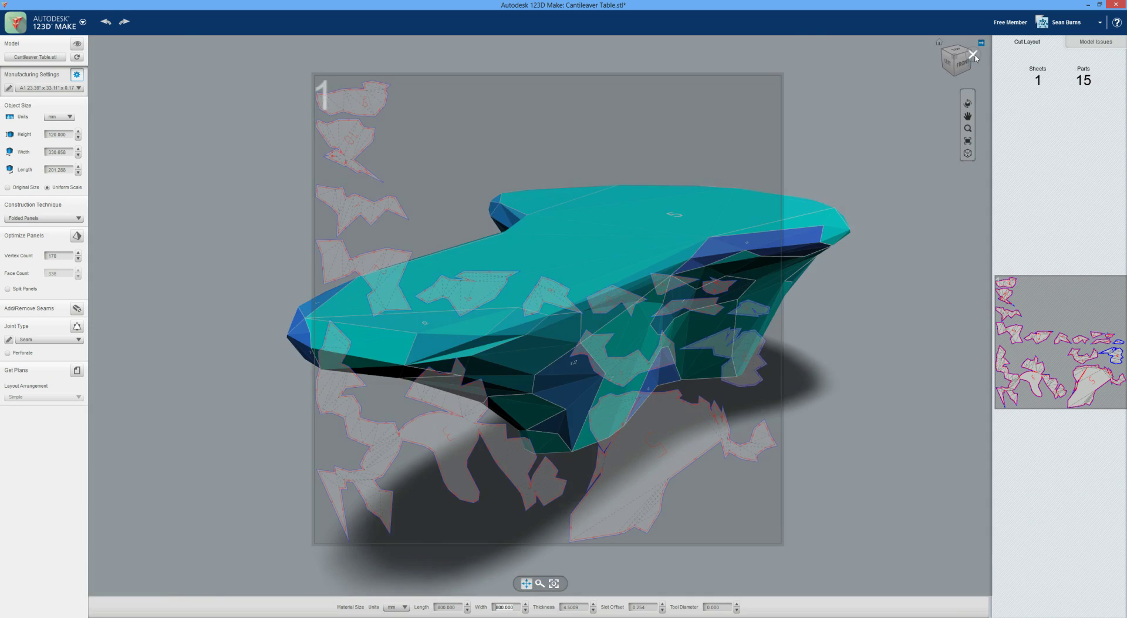
# - Set seam joint units to millimetres, drop the seam radius to 1, and preview sheet 1
pyautogui.click(77, 326)
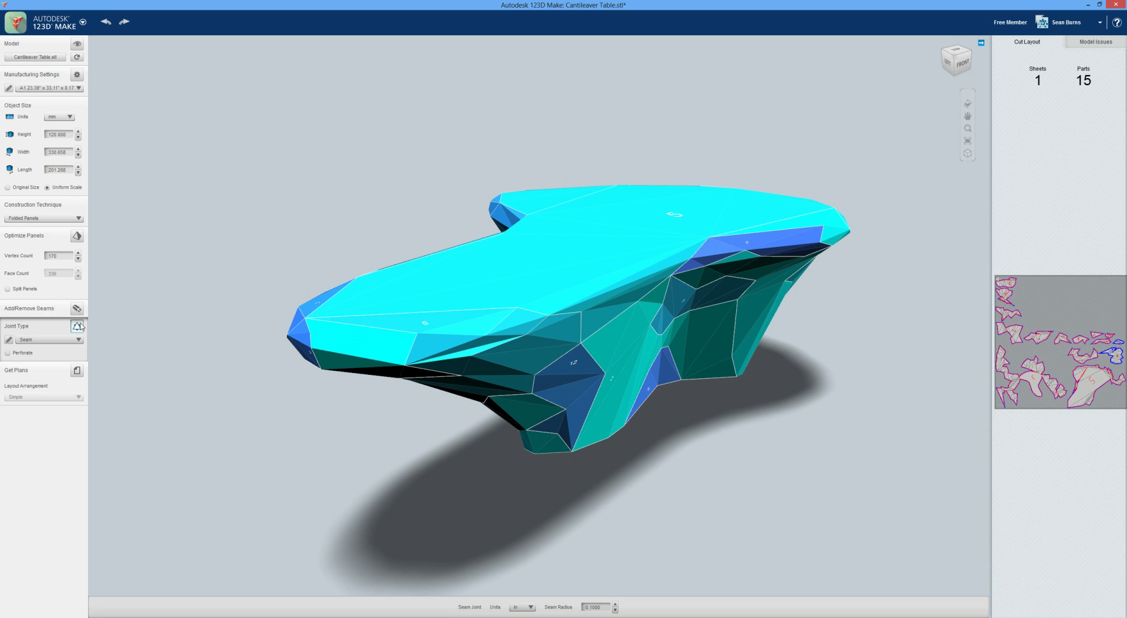
pyautogui.click(531, 606)
pyautogui.click(530, 600)
pyautogui.click(616, 610)
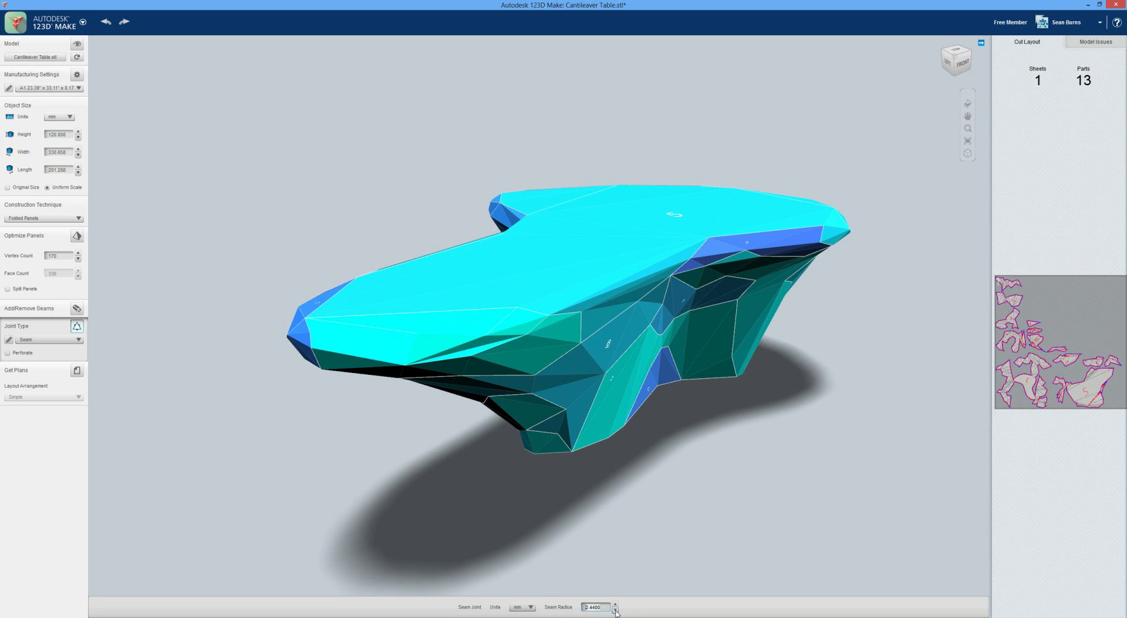
pyautogui.click(616, 611)
pyautogui.click(615, 610)
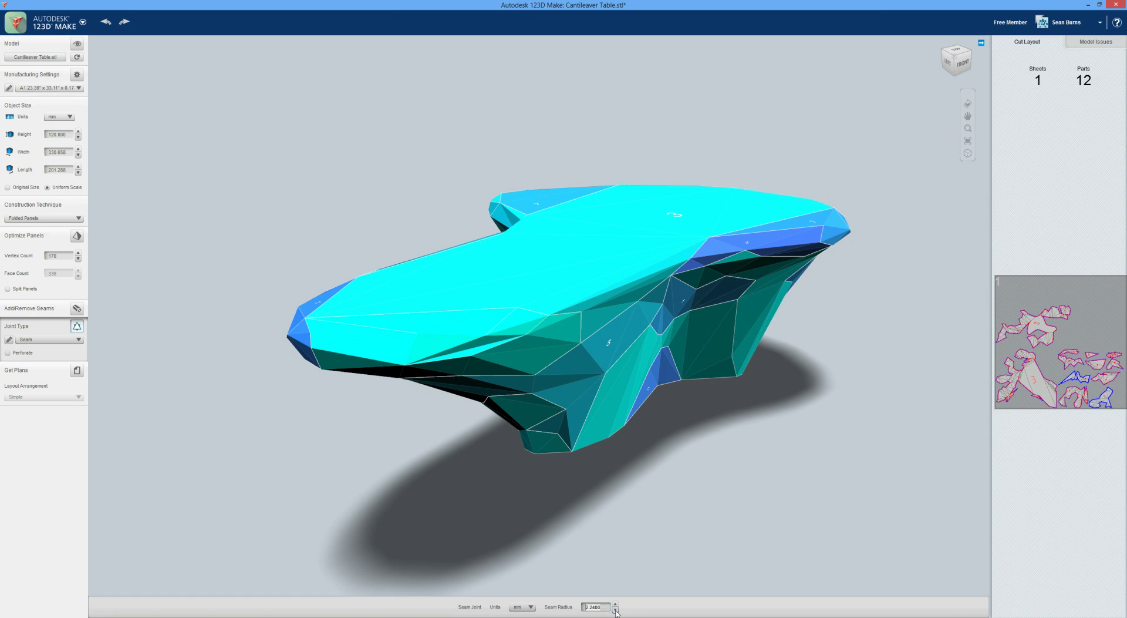
pyautogui.click(616, 610)
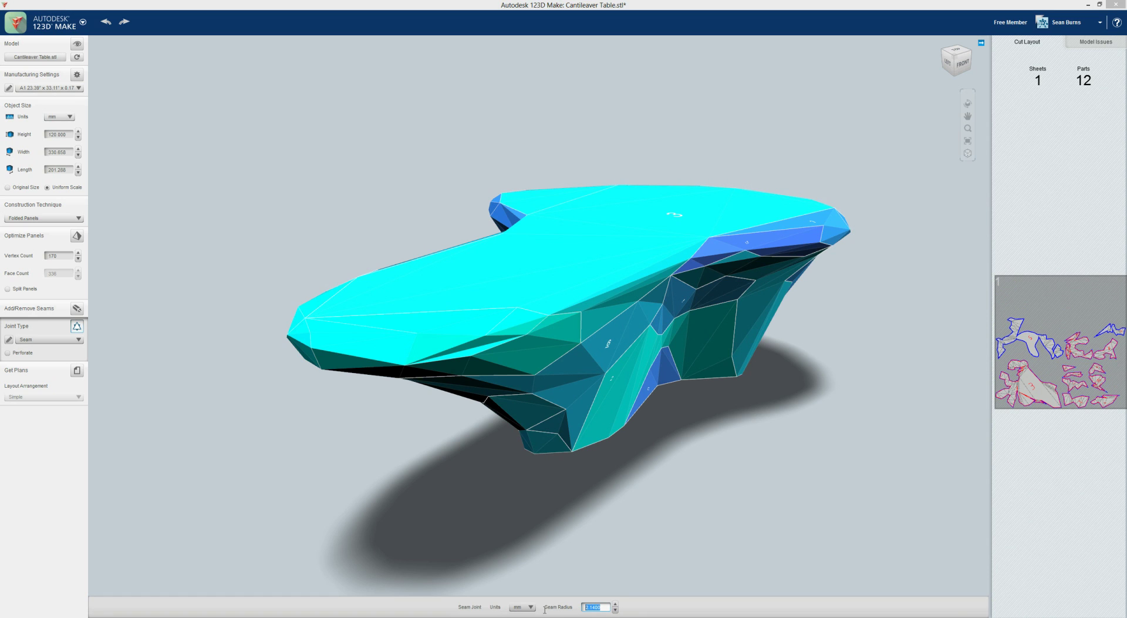
pyautogui.write('1')
pyautogui.press('Return')
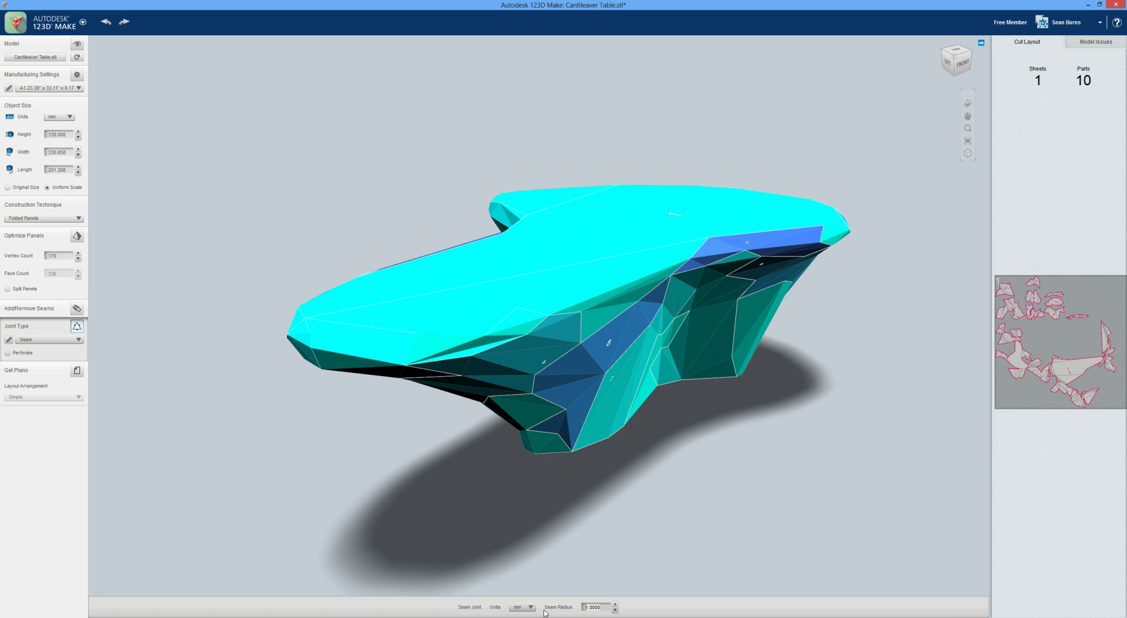
pyautogui.click(1068, 348)
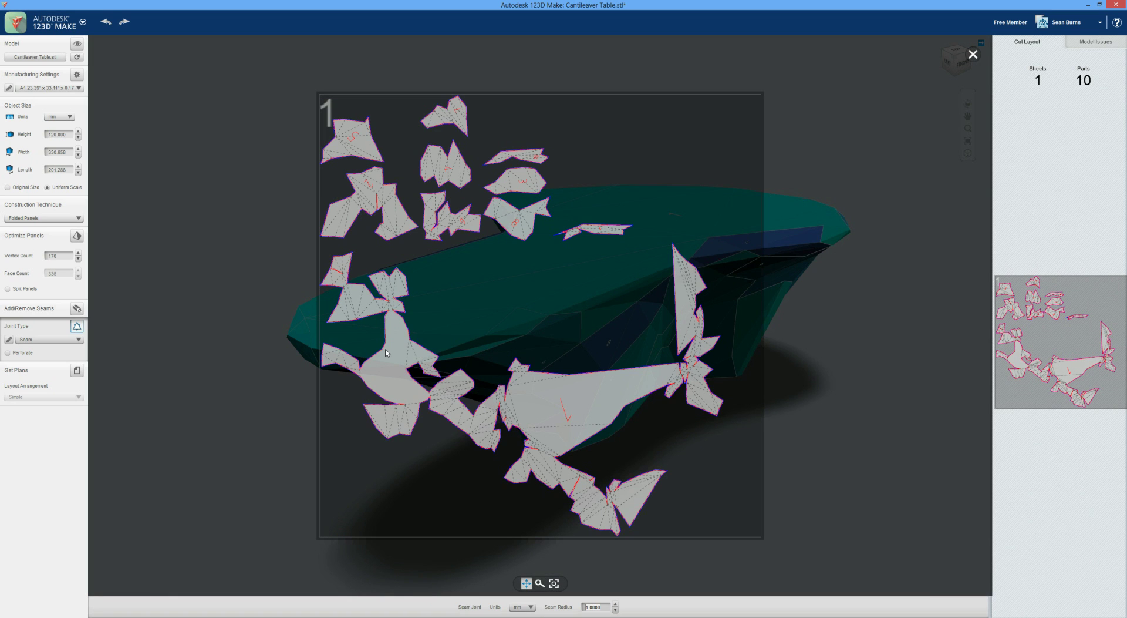
# - Reduce the seam radius to 0.5, preview the layout, then reduce it to 0.2
pyautogui.doubleClick(596, 607)
pyautogui.write('5')
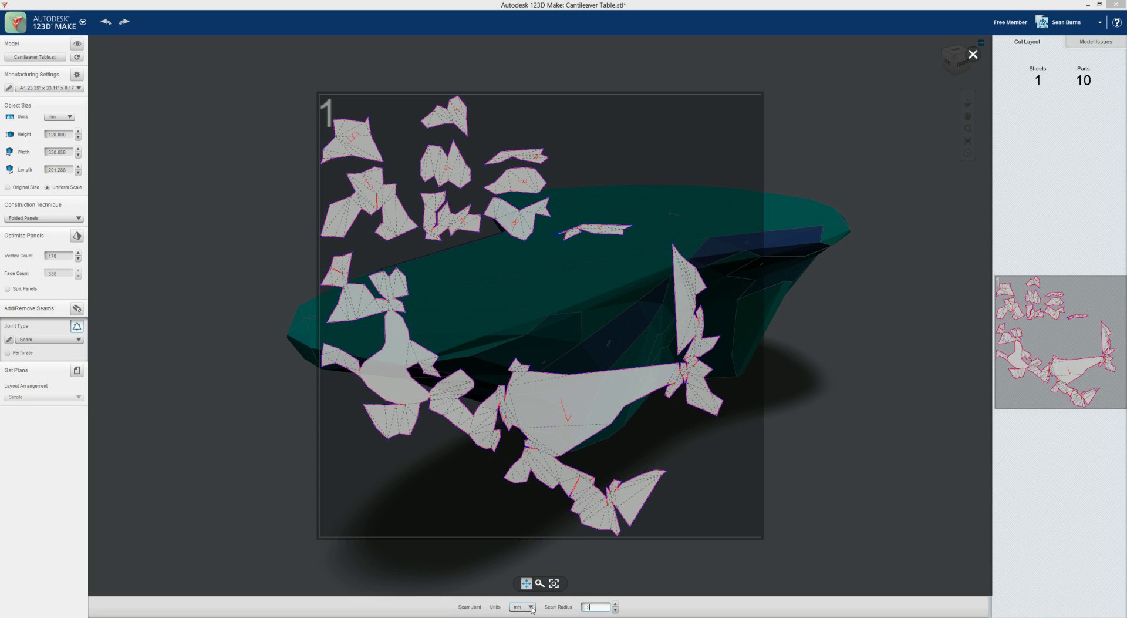
pyautogui.press('Return')
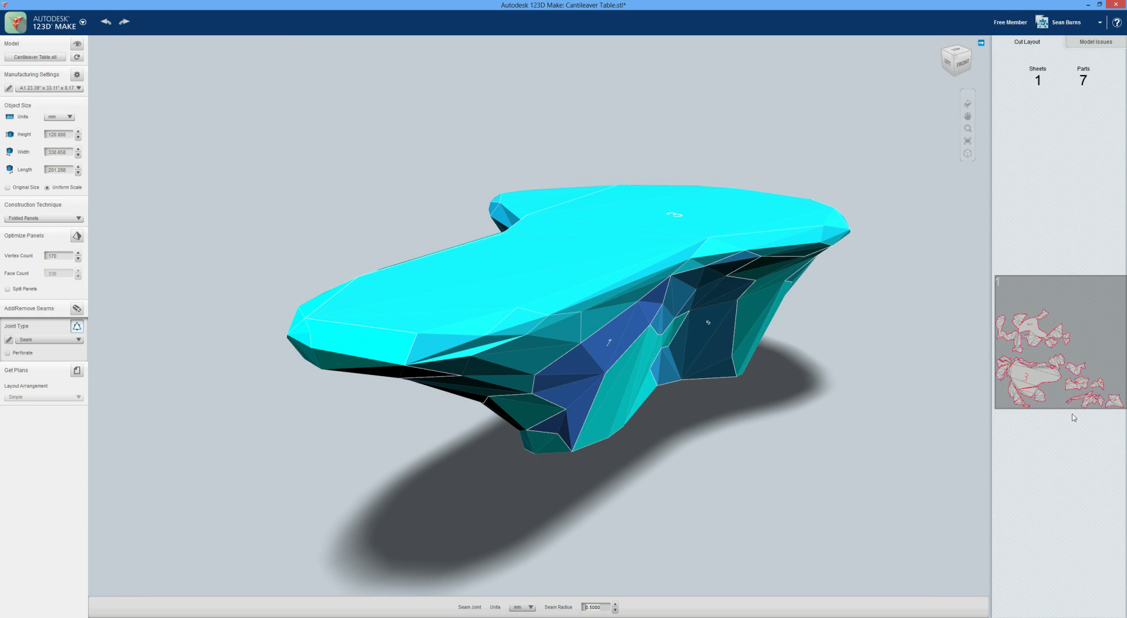
pyautogui.click(1070, 392)
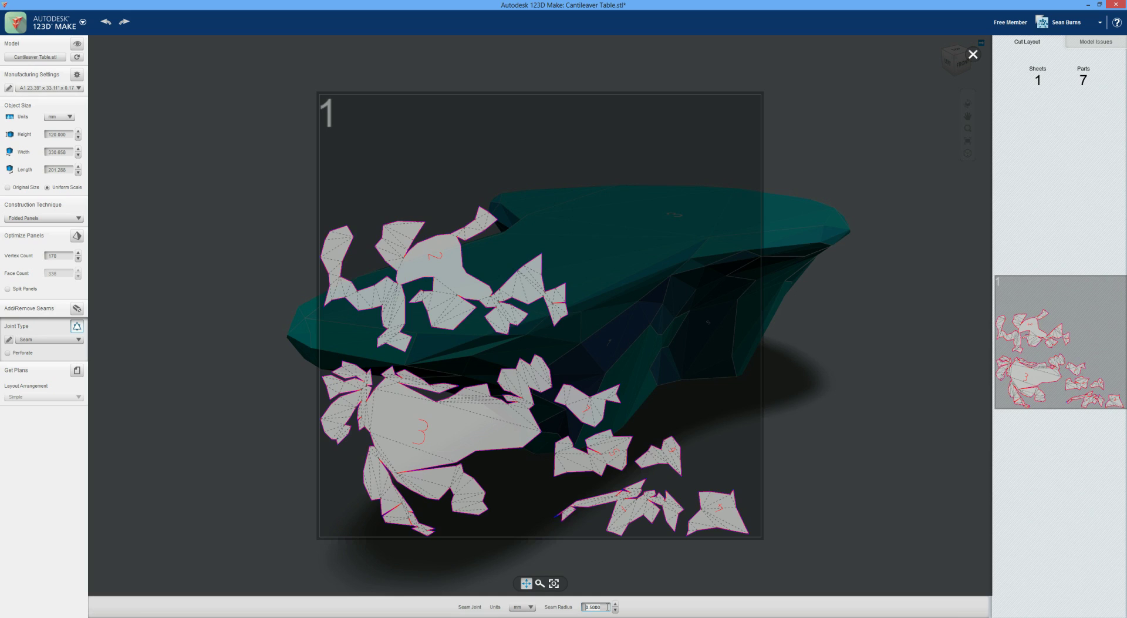
pyautogui.click(608, 607)
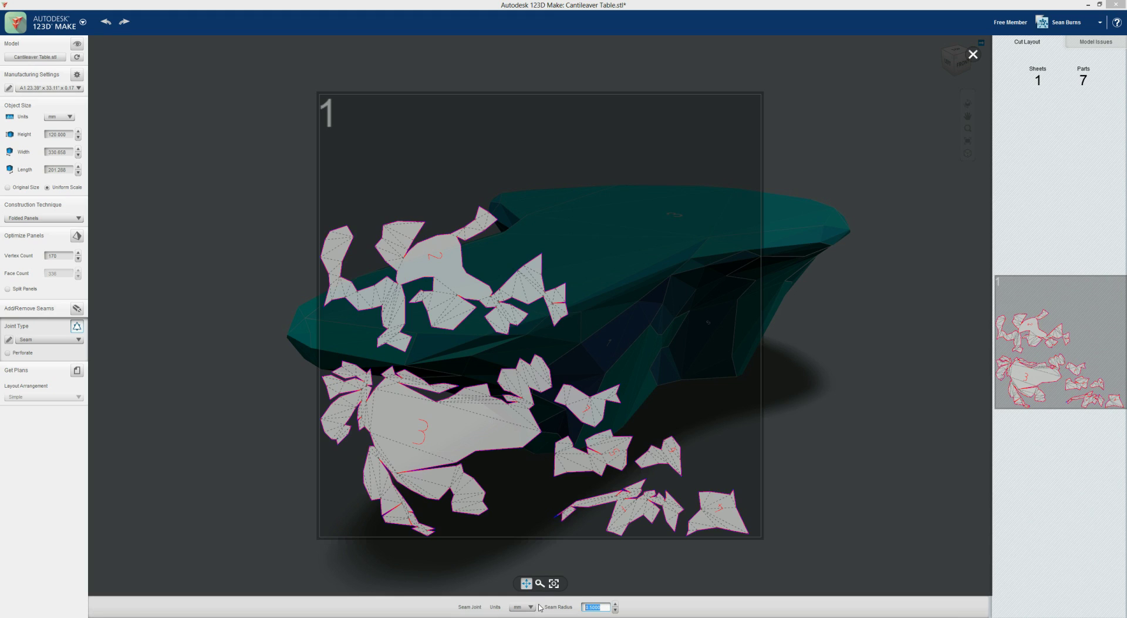
pyautogui.press('BackSpace')
pyautogui.write('2')
pyautogui.press('Return')
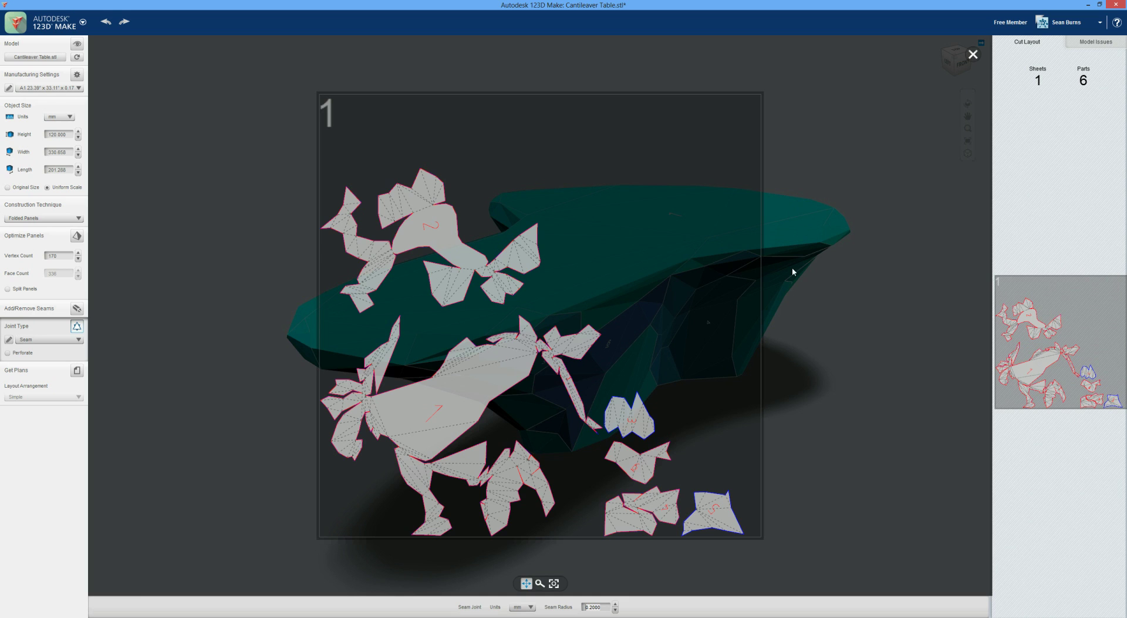
# - Zoom in to inspect the 6 parts on the cut-layout overlay, then close the overlay
pyautogui.scroll(5, 433, 217)
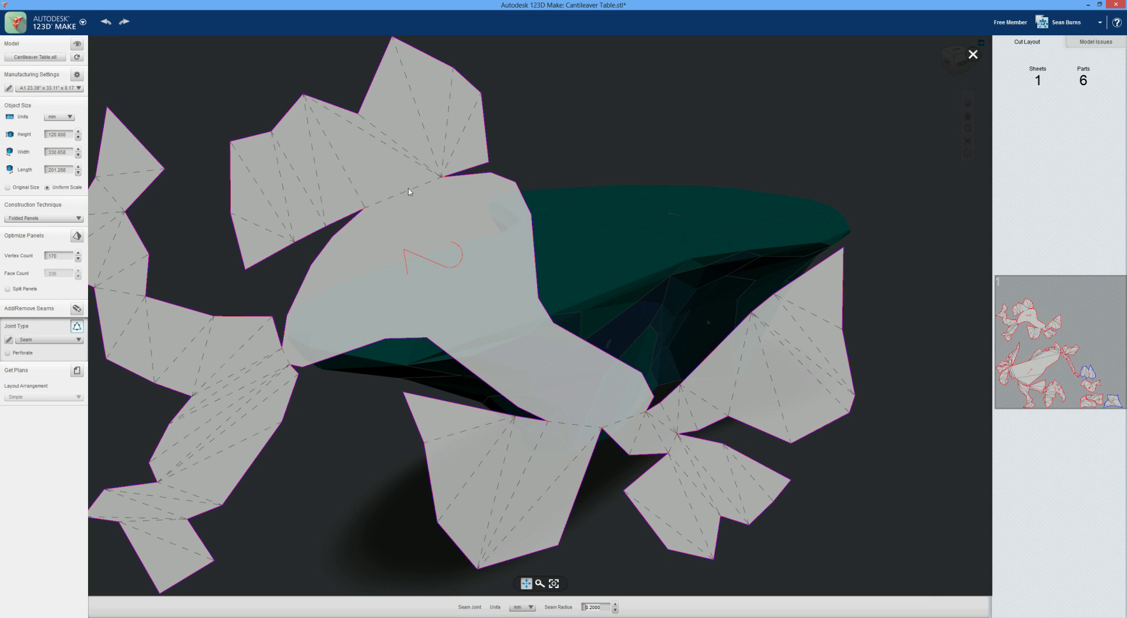
pyautogui.scroll(3, 361, 207)
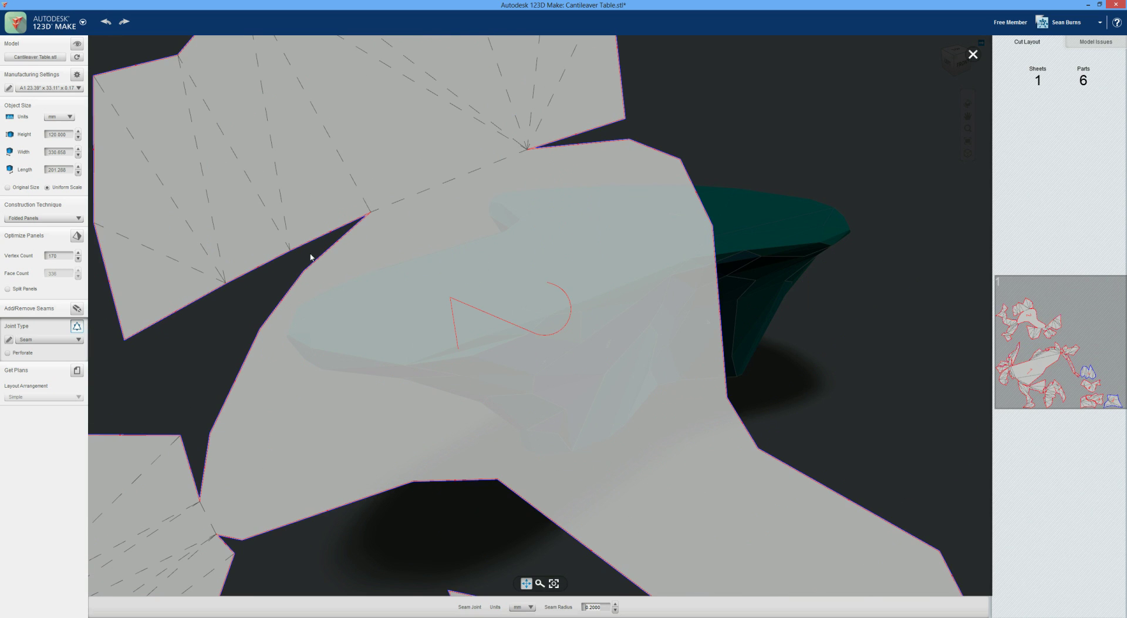
pyautogui.scroll(3, 343, 256)
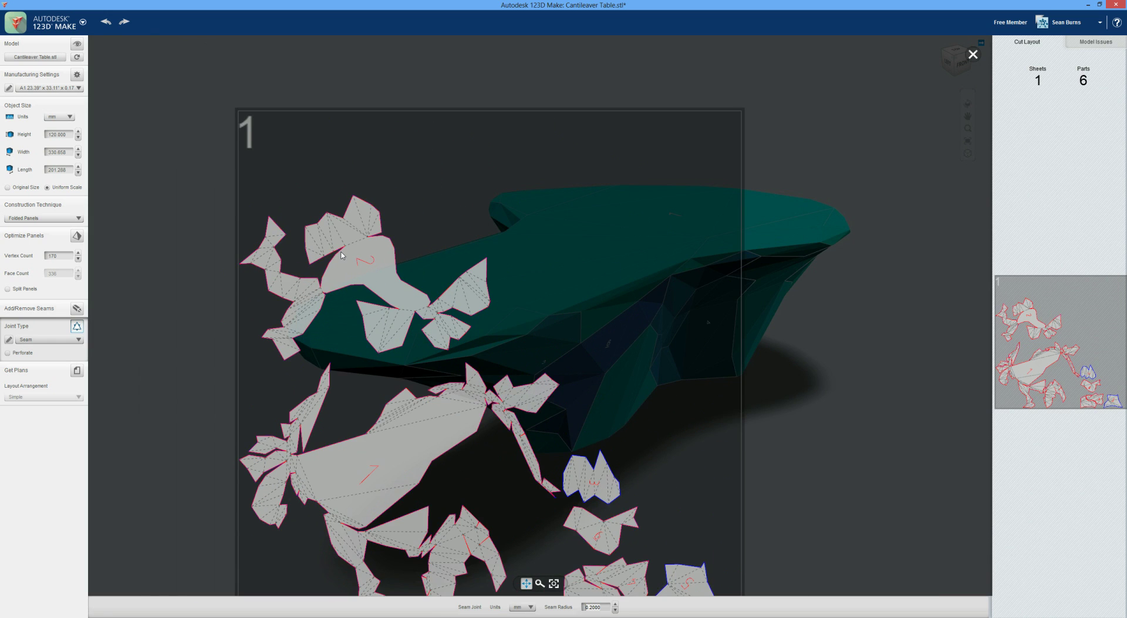
pyautogui.scroll(5, 343, 256)
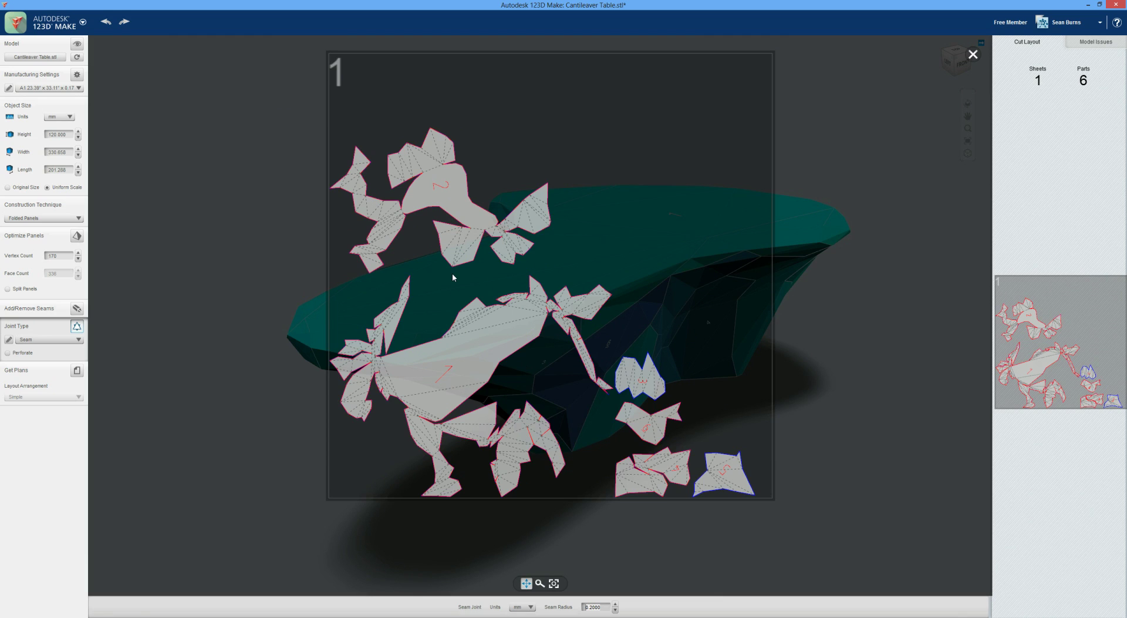
pyautogui.scroll(1, 454, 275)
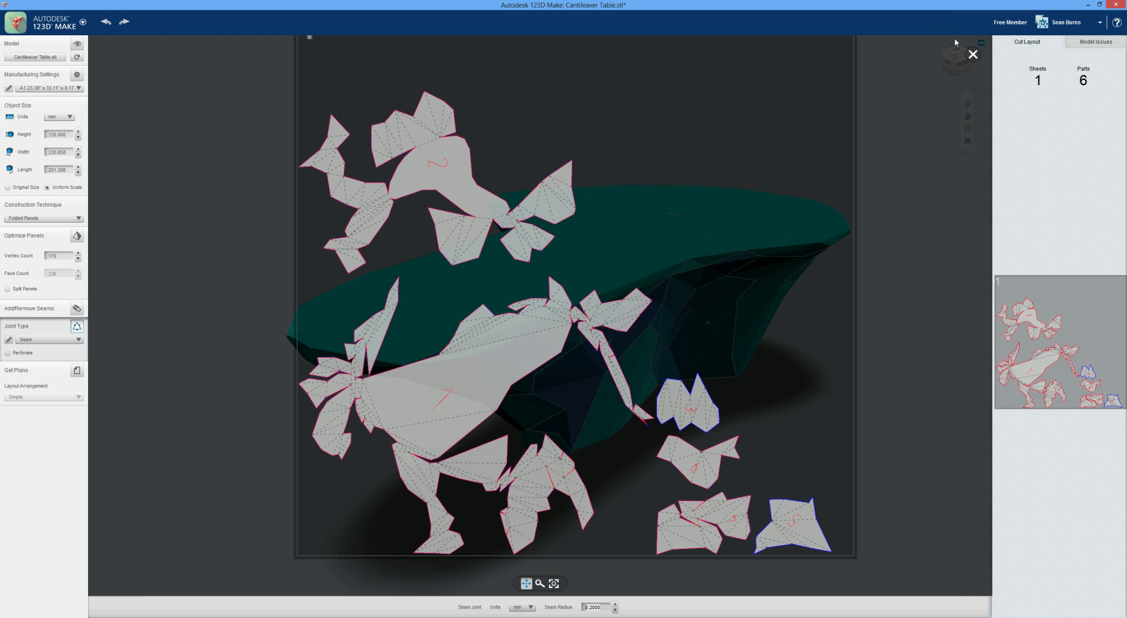
pyautogui.click(975, 55)
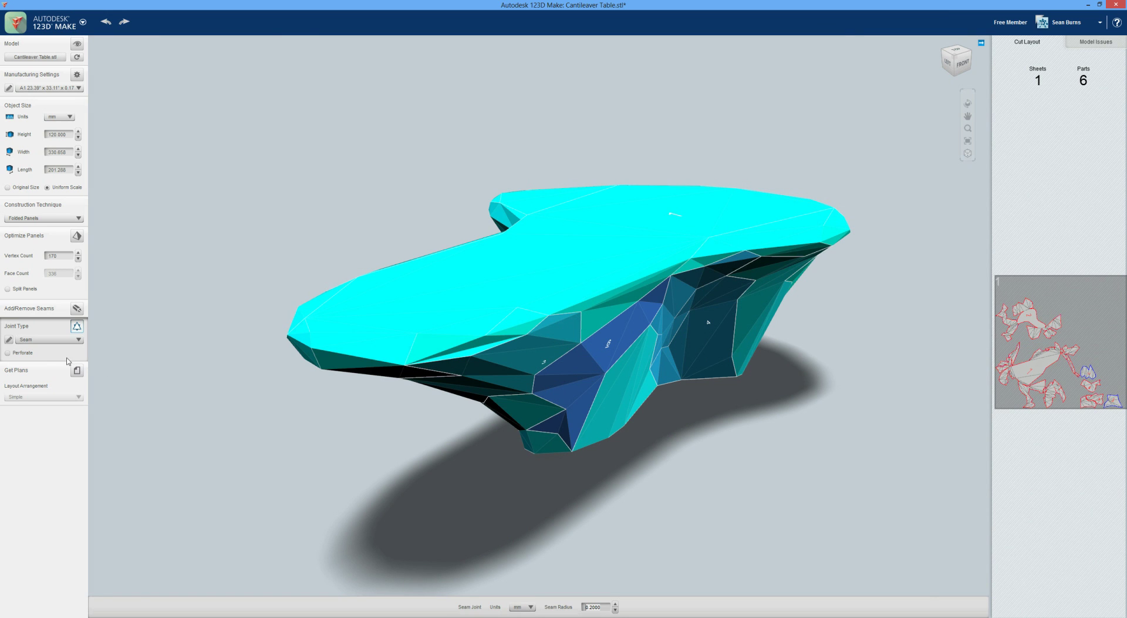
# - Export the 6-part cutting plans as a DXF file named Cant1
pyautogui.click(77, 371)
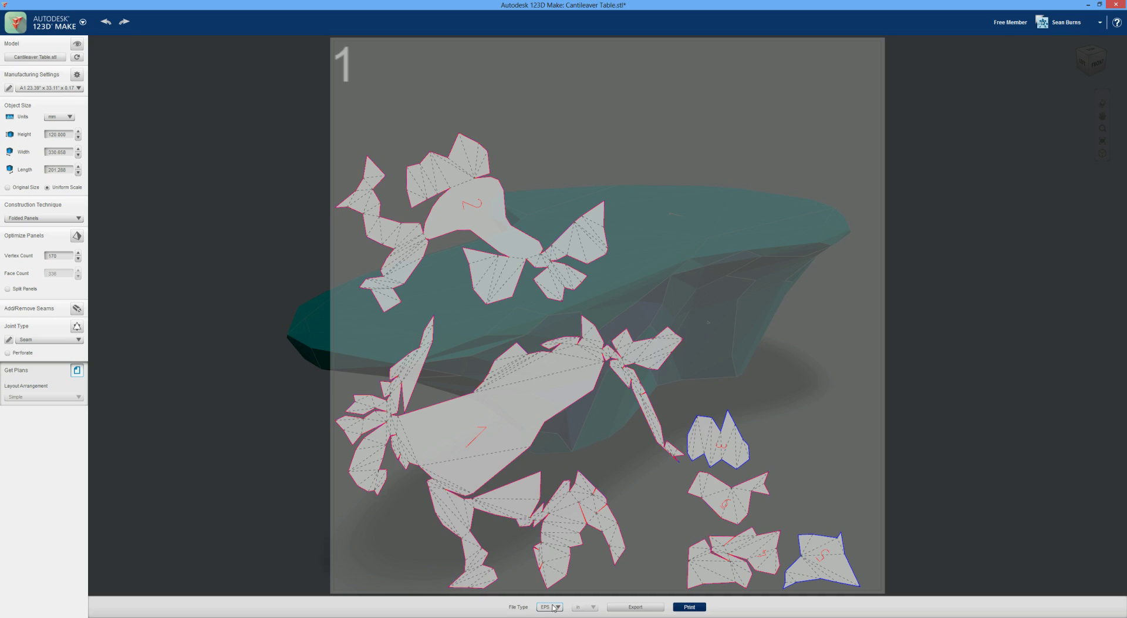
pyautogui.click(558, 607)
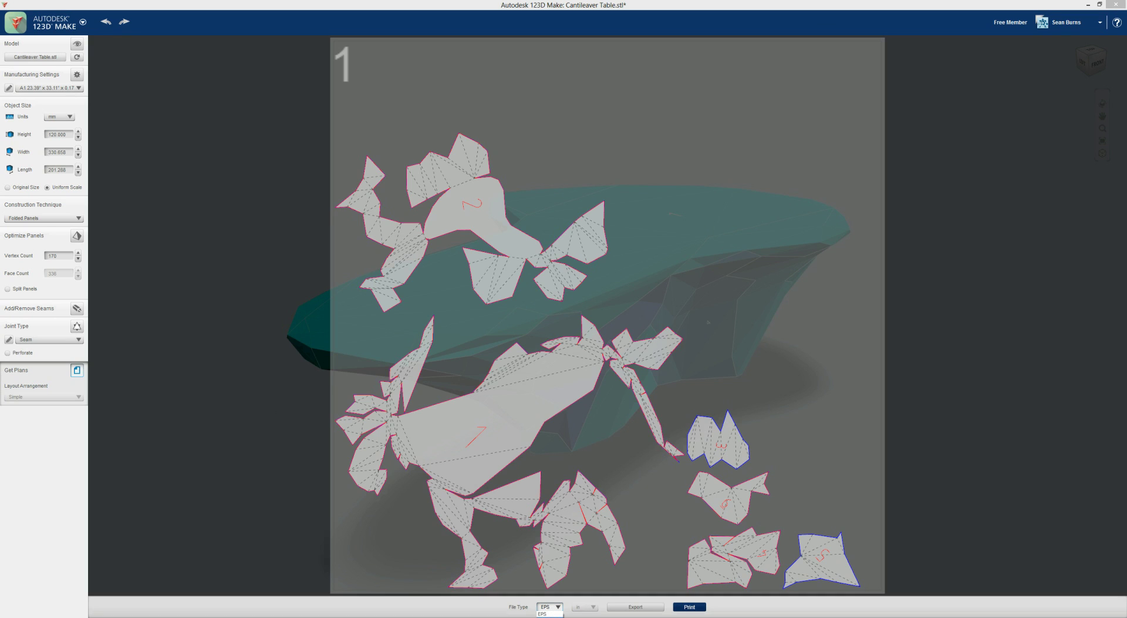
pyautogui.press('Down')
pyautogui.press('Return')
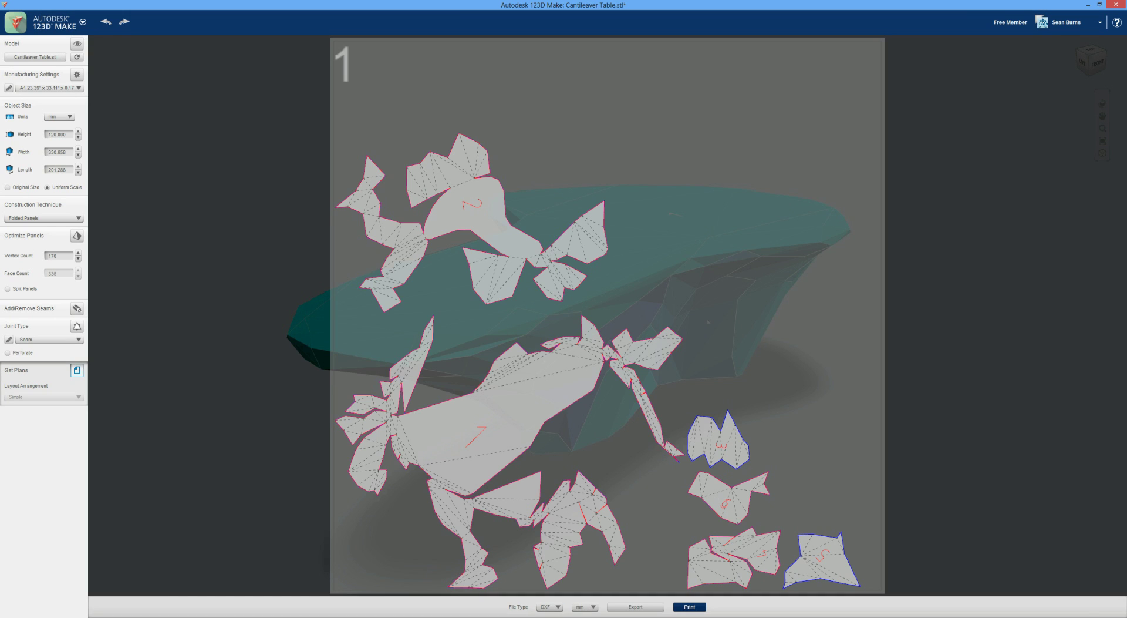
pyautogui.click(636, 607)
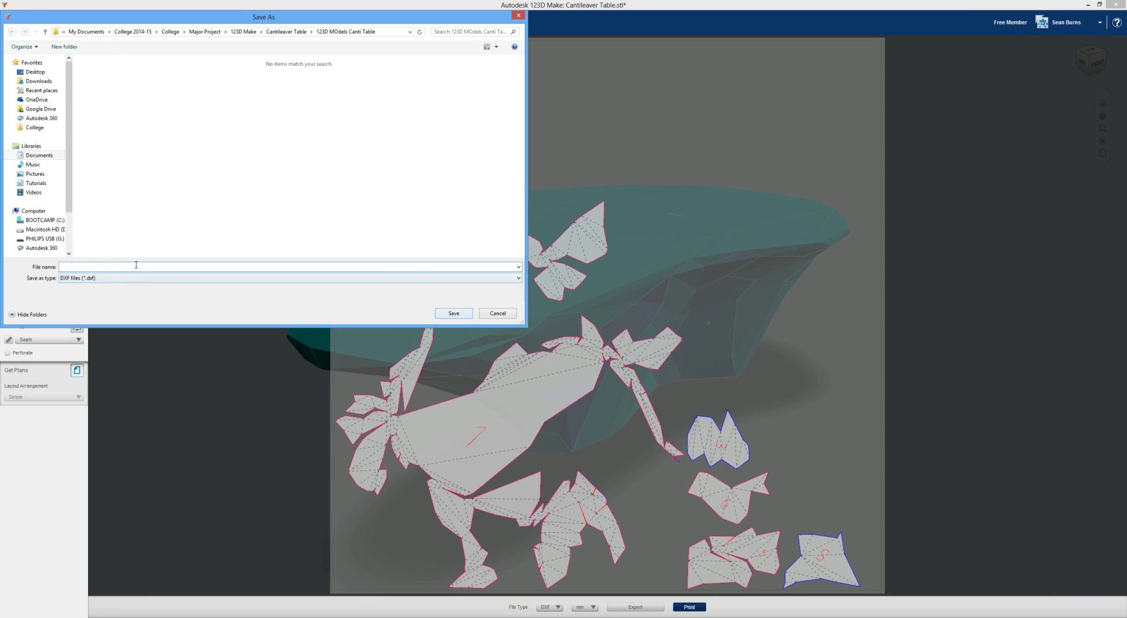
pyautogui.write('Cant1')
pyautogui.press('Return')
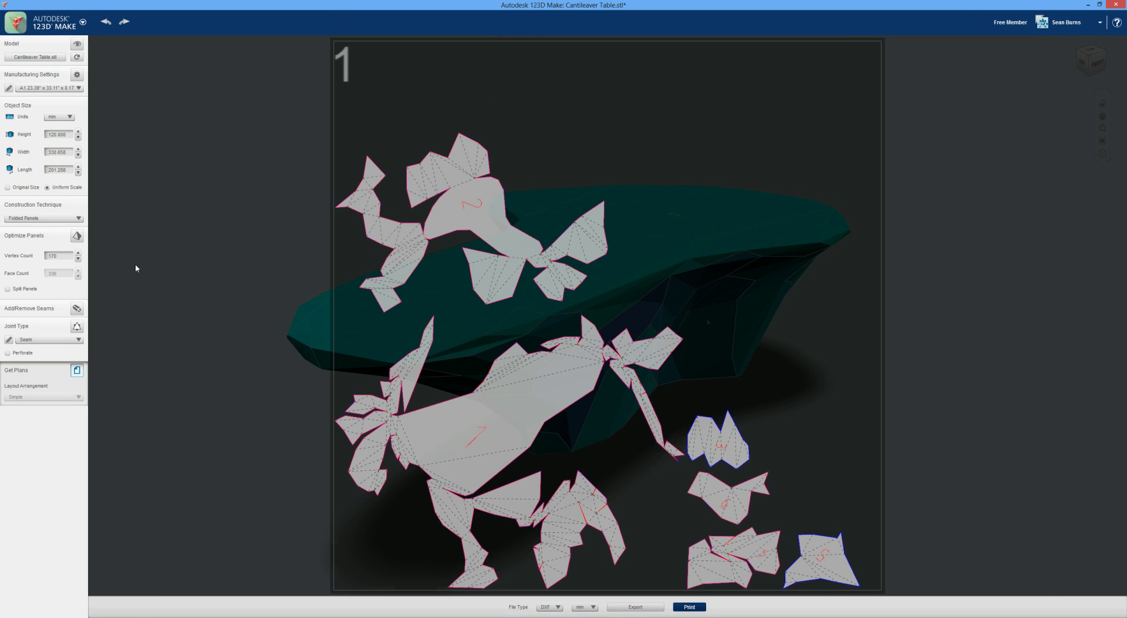
pyautogui.click(15, 23)
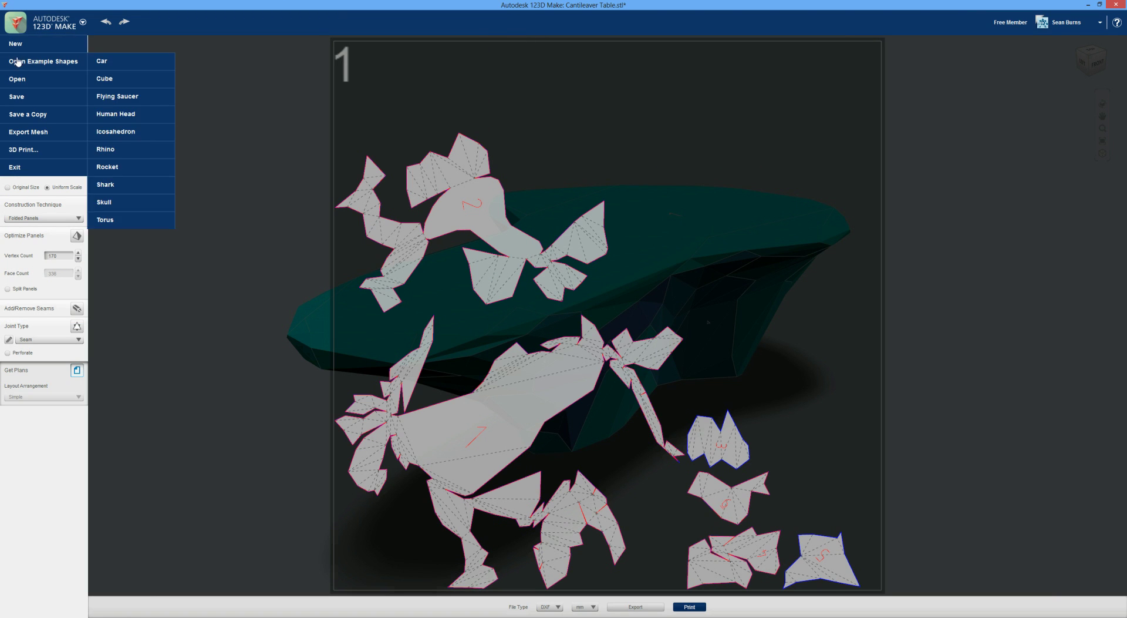
# - Export the table mesh as an STL file named Canti1 and return to the 3-D model
pyautogui.moveTo(32, 131)
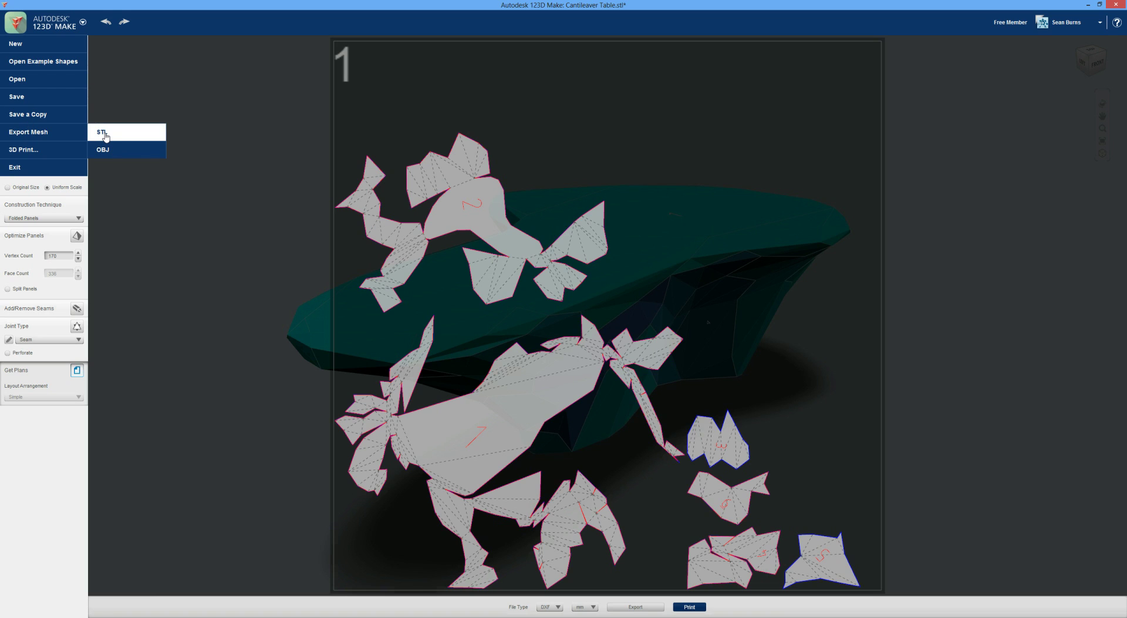
pyautogui.click(98, 138)
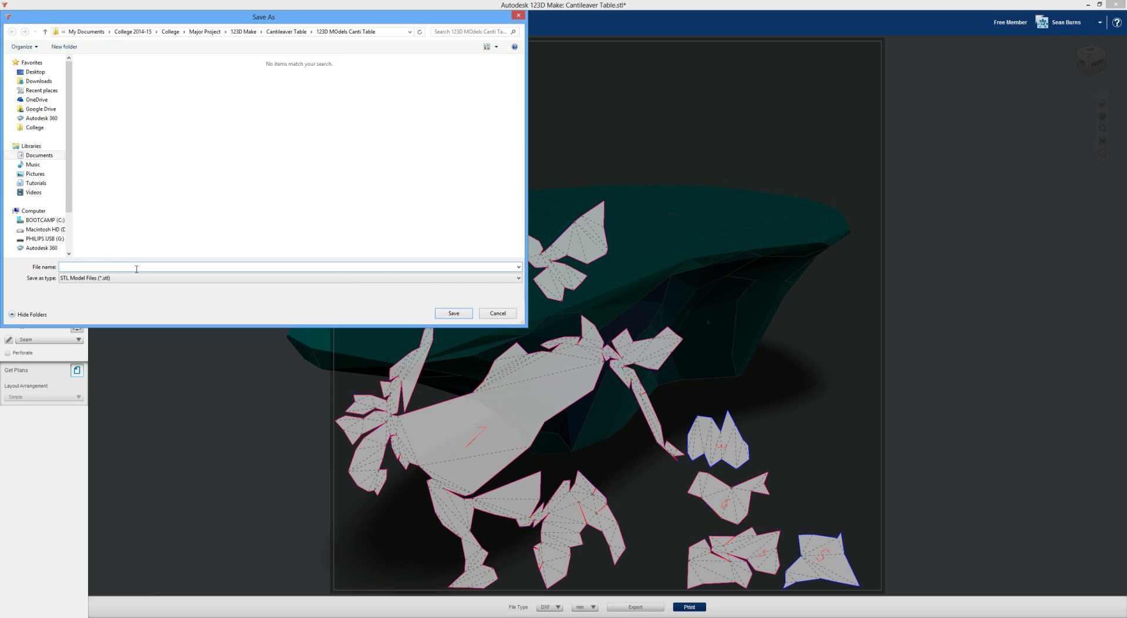
pyautogui.write('Cant')
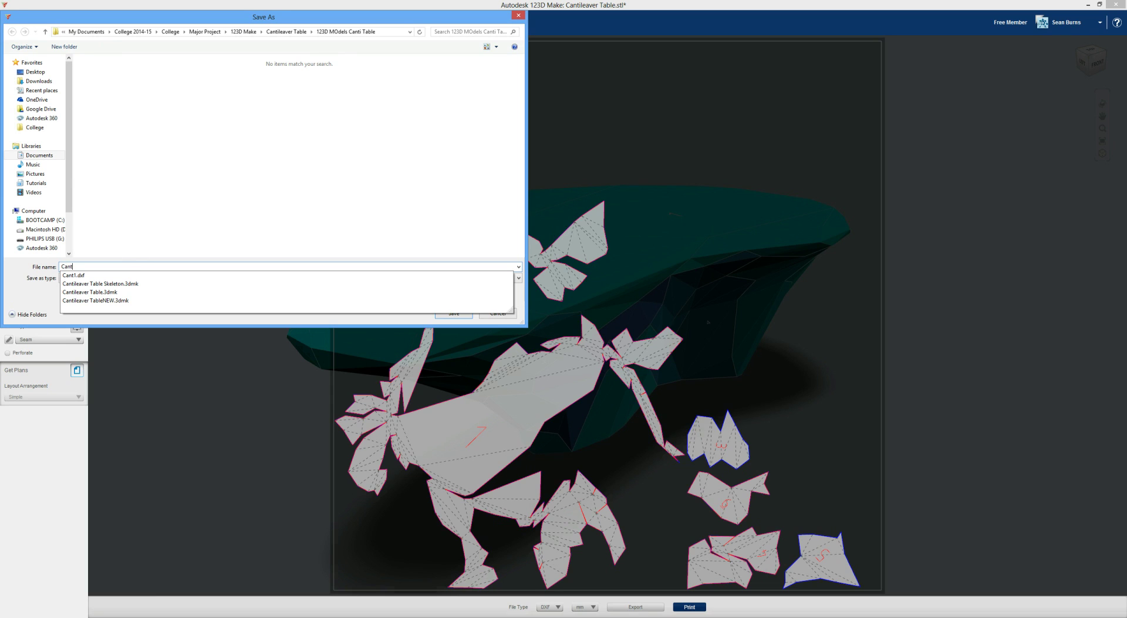
pyautogui.write('i1')
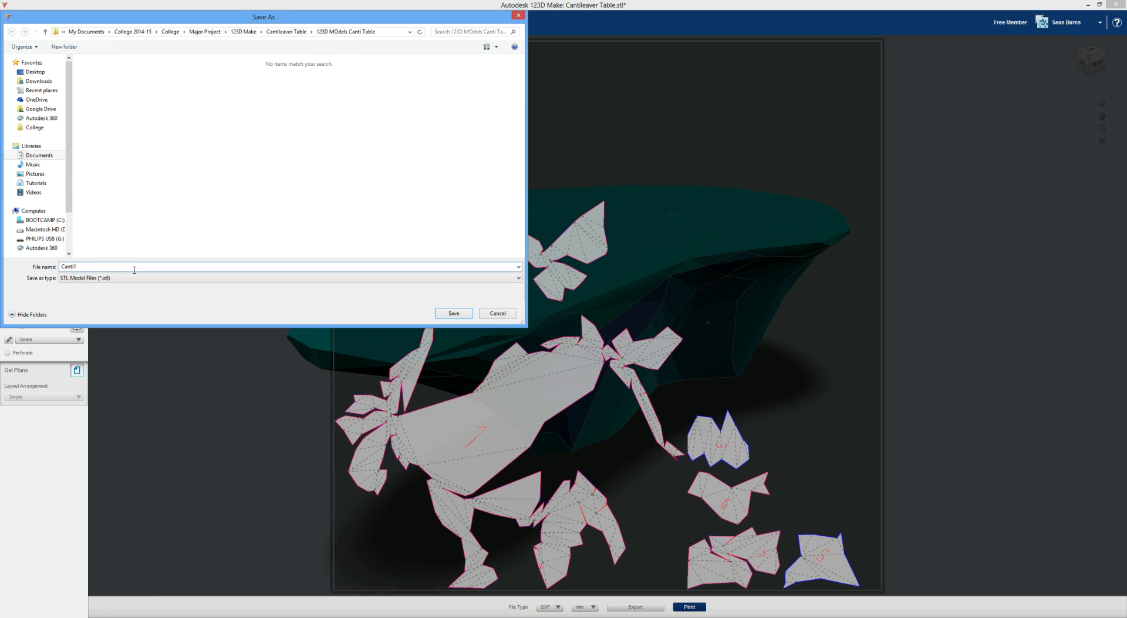
pyautogui.press('Return')
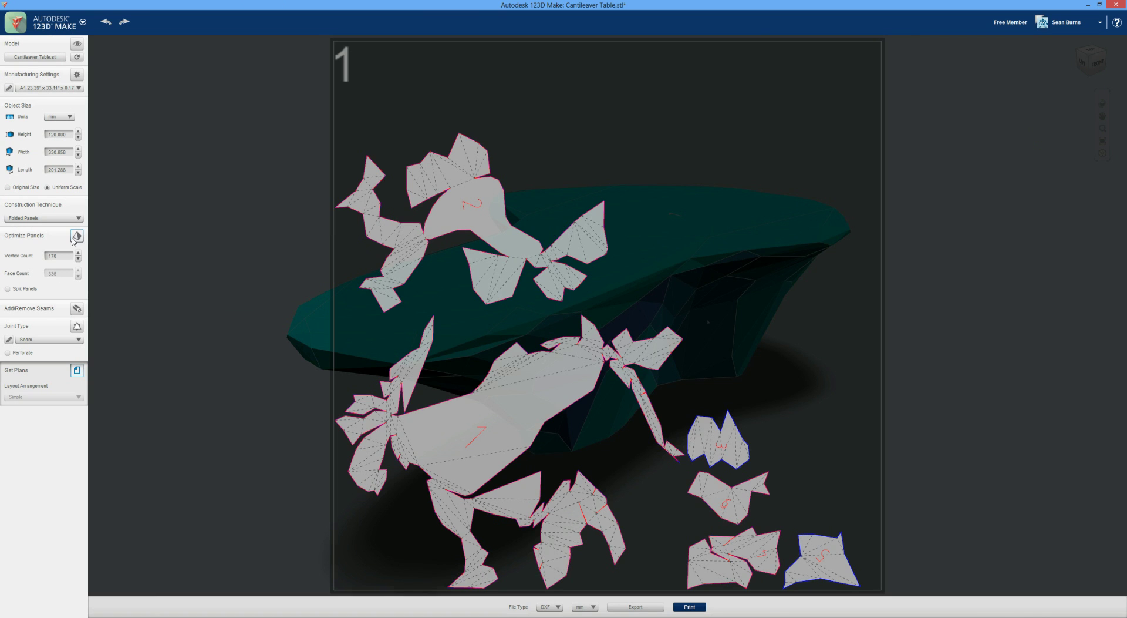
pyautogui.click(75, 237)
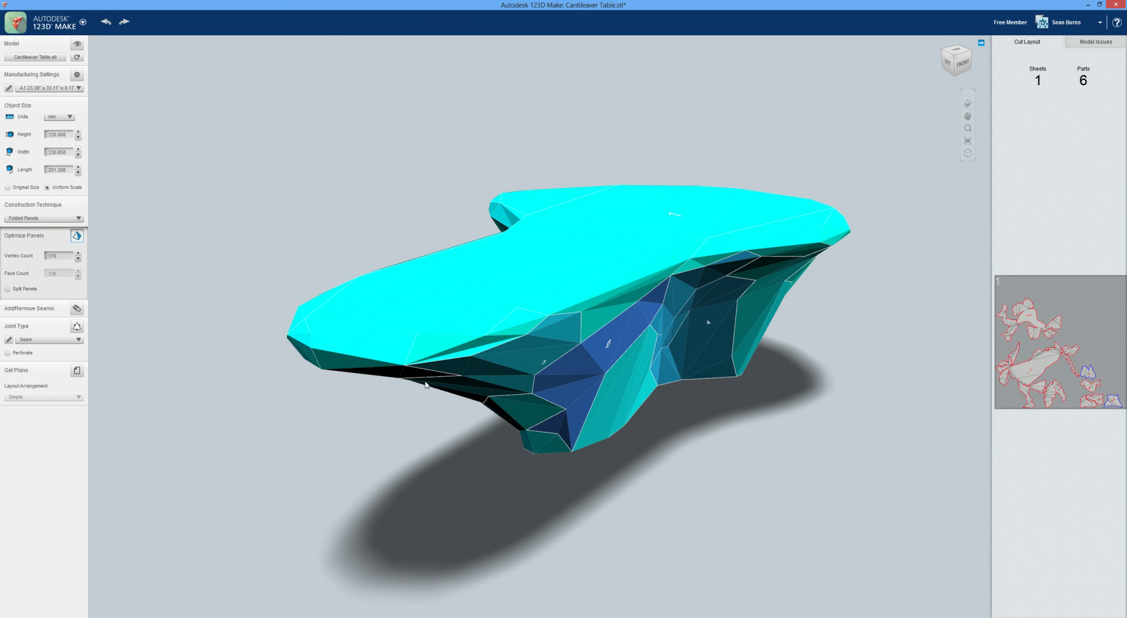